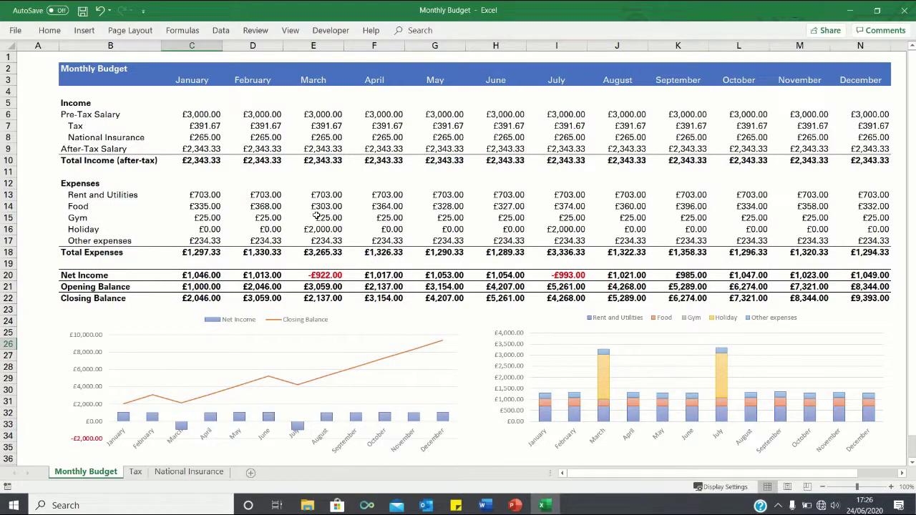
# - Start a new blank workbook and enter the title 'Monthly Budget' in B2
pyautogui.hotkey('ctrl', 'n')
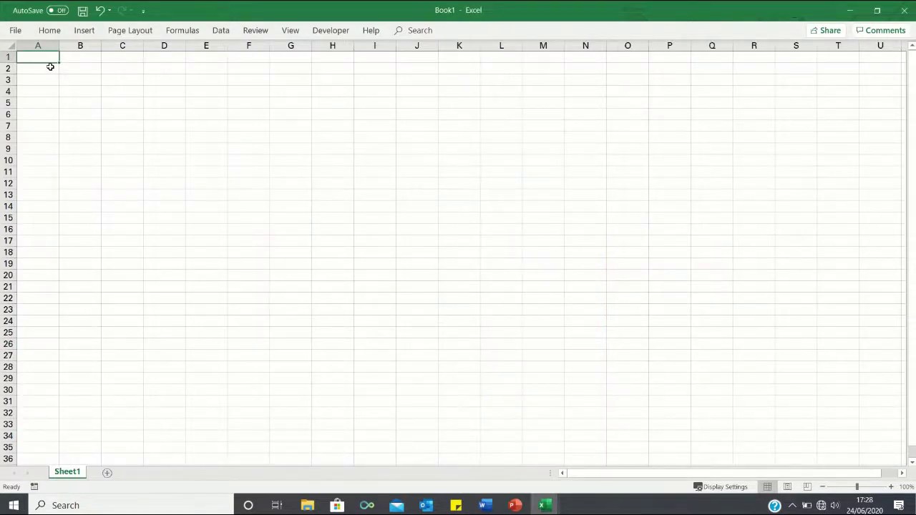
pyautogui.click(50, 67)
pyautogui.press('Right')
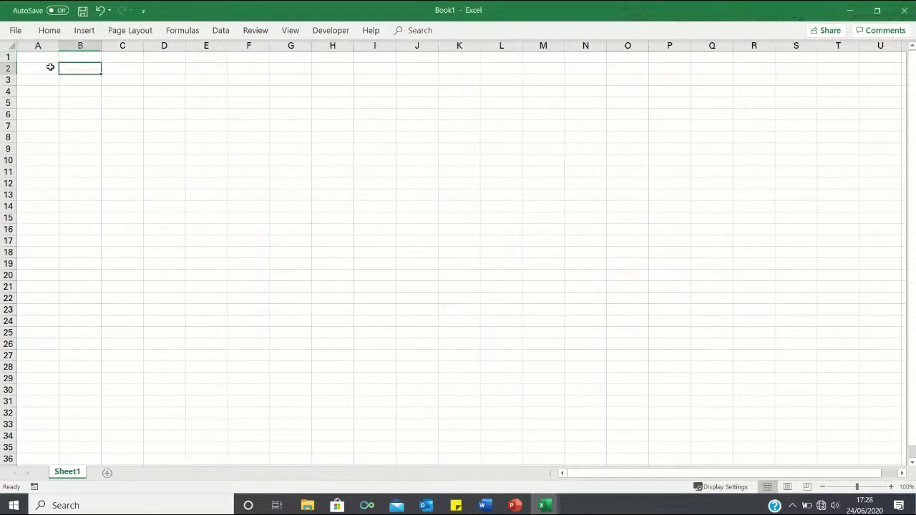
pyautogui.write('Monthly Budget')
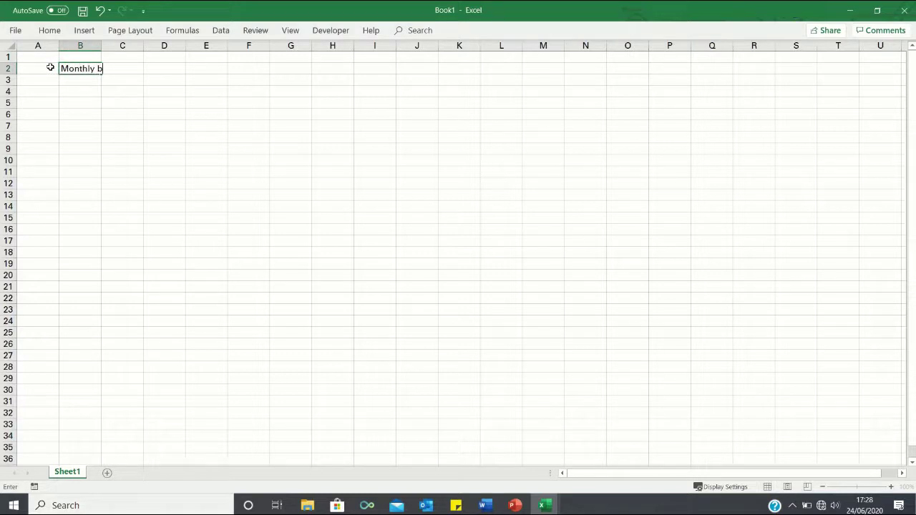
pyautogui.press('Return')
# - Enter January and February in C3:D3 and fill the month series through December in N3
pyautogui.press('Right')
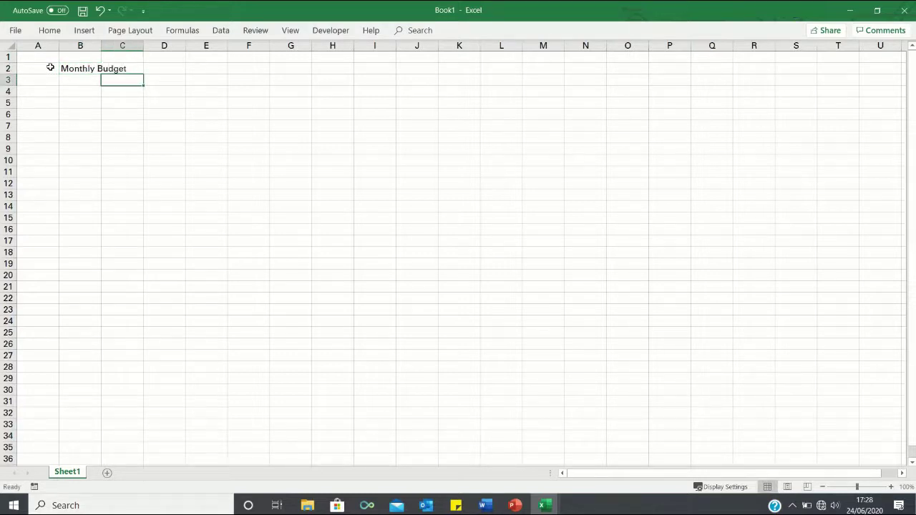
pyautogui.write('January')
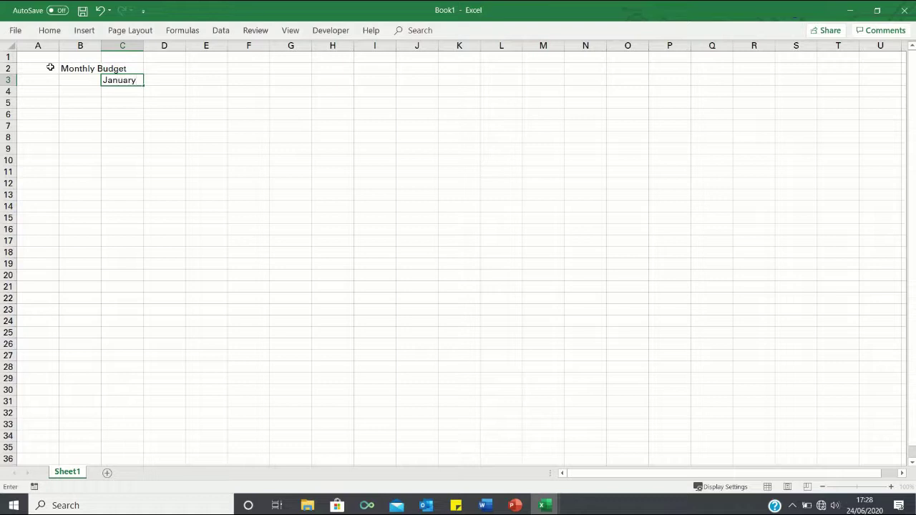
pyautogui.press('Right')
pyautogui.write('February')
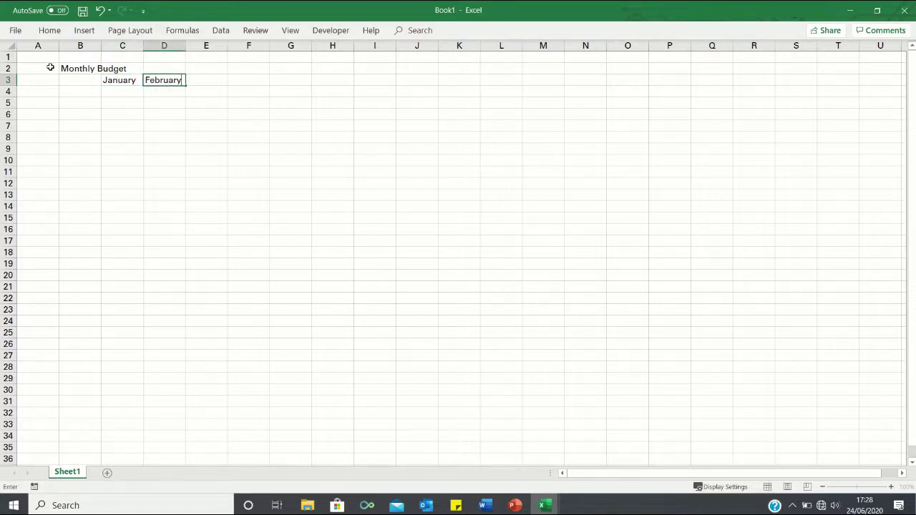
pyautogui.press('Return')
pyautogui.press('Up')
pyautogui.press('Left')
pyautogui.hotkey('shift', 'Right')
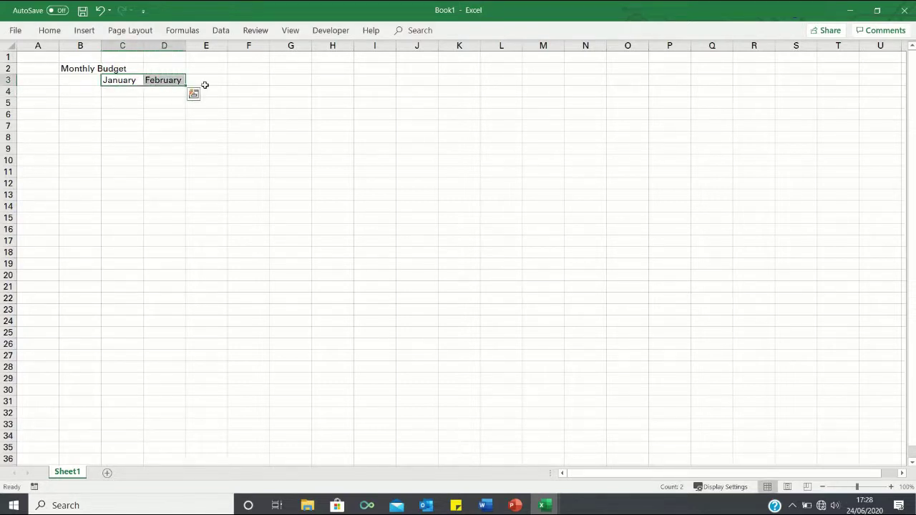
pyautogui.moveTo(186, 87); pyautogui.dragTo(604, 80)
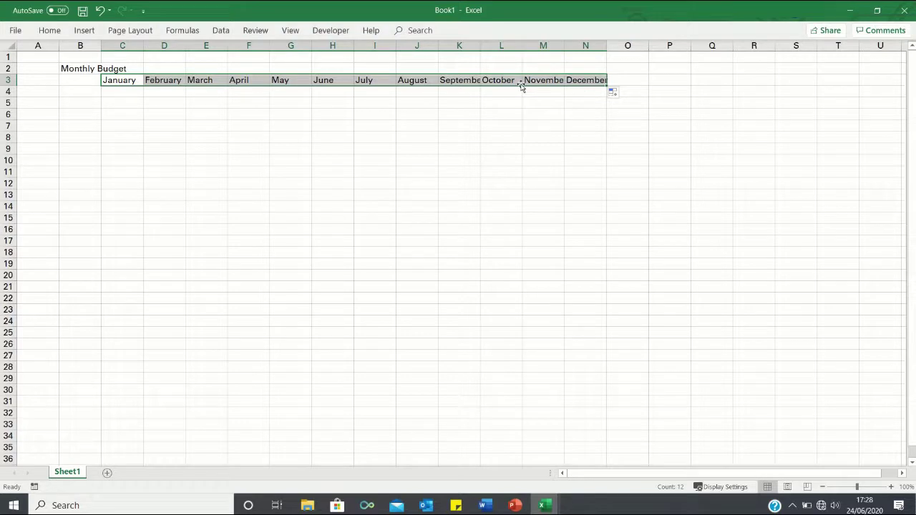
# - Centre-align the month headings January to December
pyautogui.hotkey('alt', 'h')
pyautogui.press('a')
pyautogui.press('c')
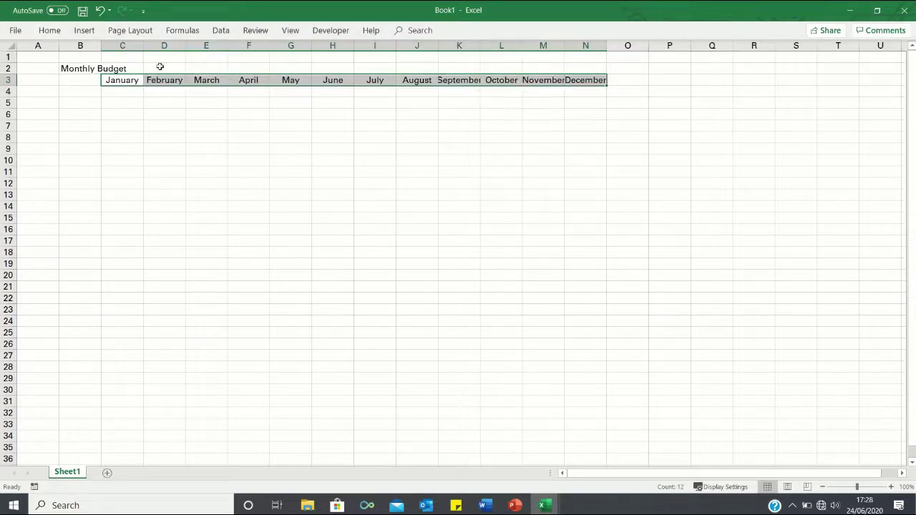
pyautogui.moveTo(79, 69); pyautogui.dragTo(576, 82)
# - Apply the blue Accent1 cell style to the title and month header rows
pyautogui.hotkey('alt', 'h')
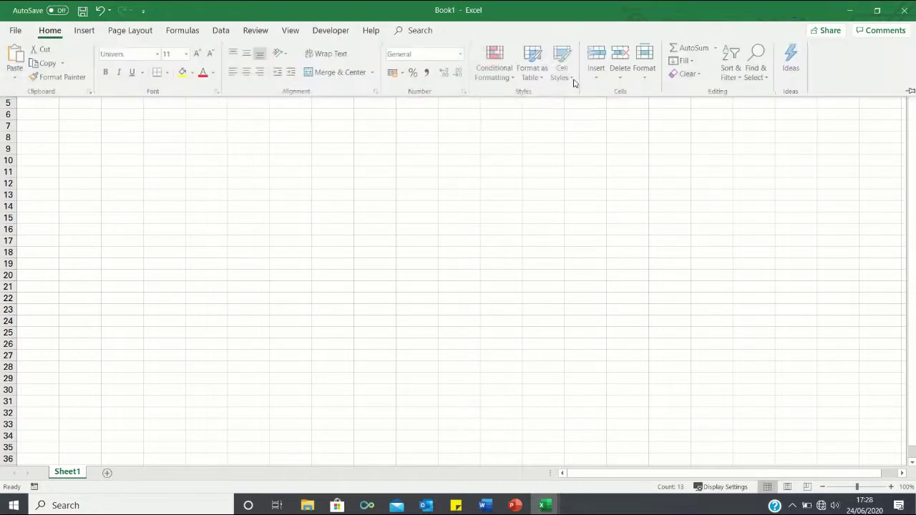
pyautogui.press('j')
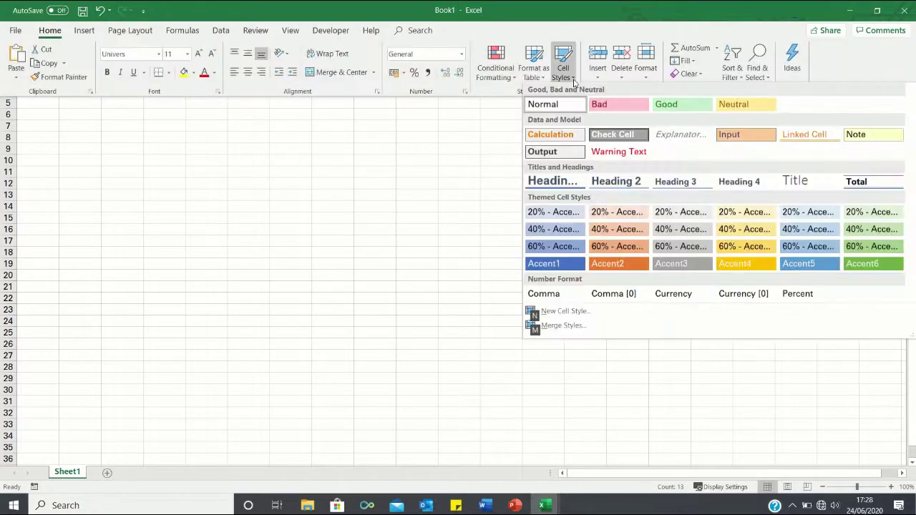
pyautogui.click(560, 266)
pyautogui.click(210, 161)
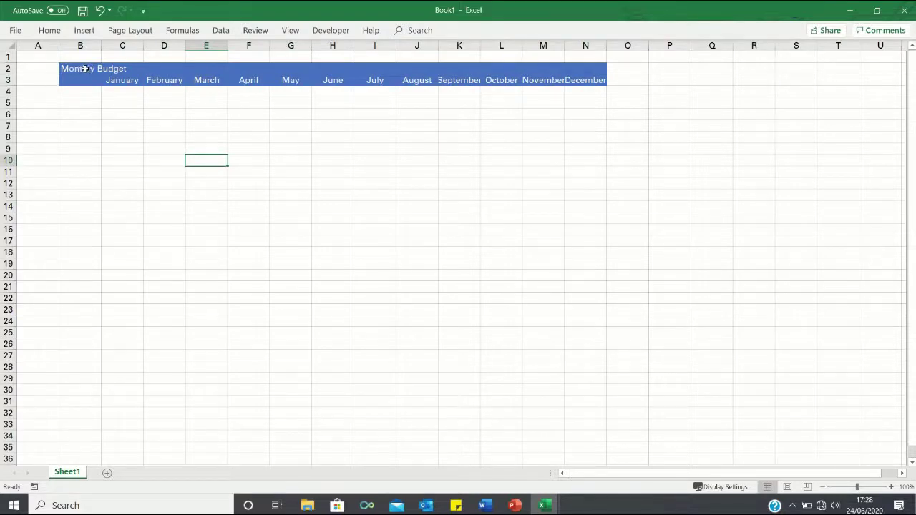
# - AutoFit column B to fit the Monthly Budget title
pyautogui.click(84, 69)
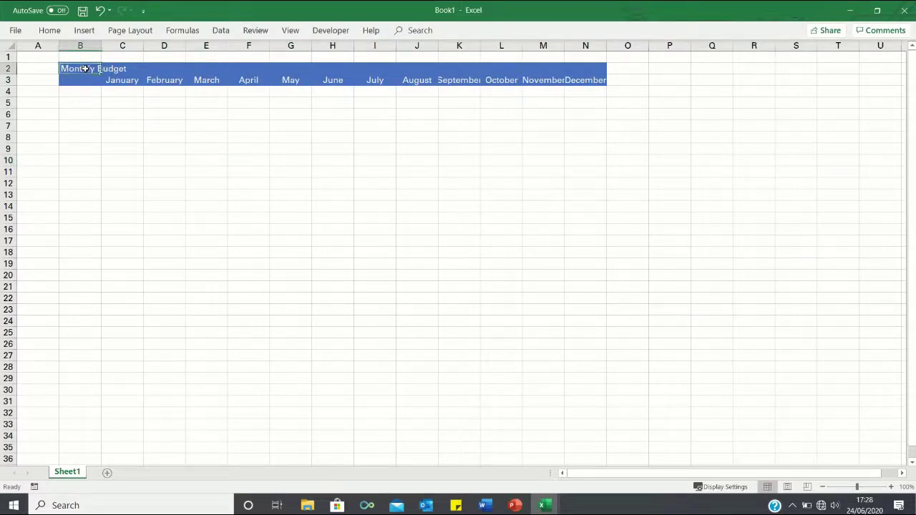
pyautogui.hotkey('alt', 'h')
pyautogui.press('o')
pyautogui.press('i')
# - Set the month columns C to N to a width of 12
pyautogui.click(148, 81)
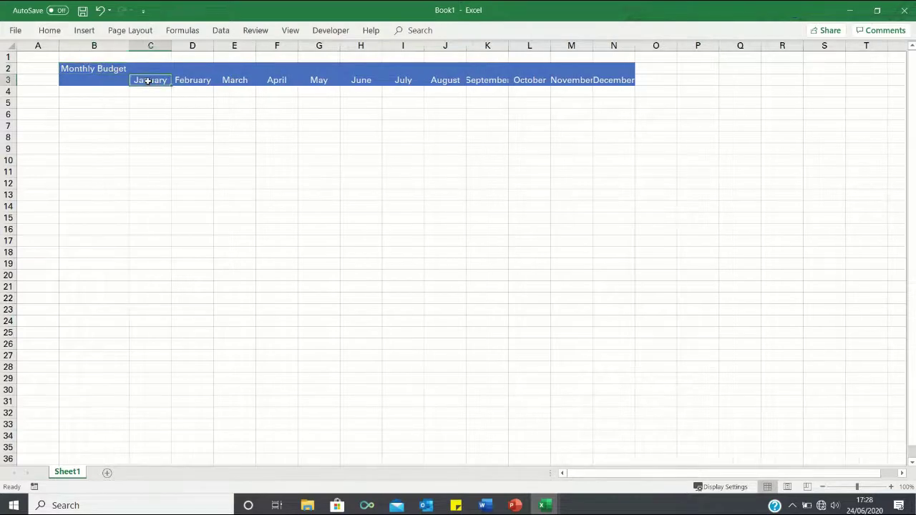
pyautogui.hotkey('ctrl', 'shift', 'Right')
pyautogui.hotkey('alt', 'h')
pyautogui.press('o')
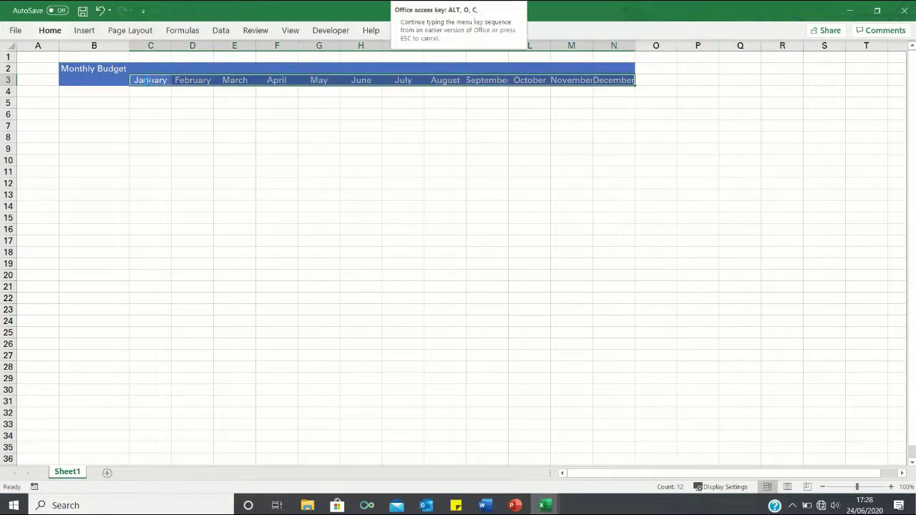
pyautogui.write('w')
pyautogui.write('12')
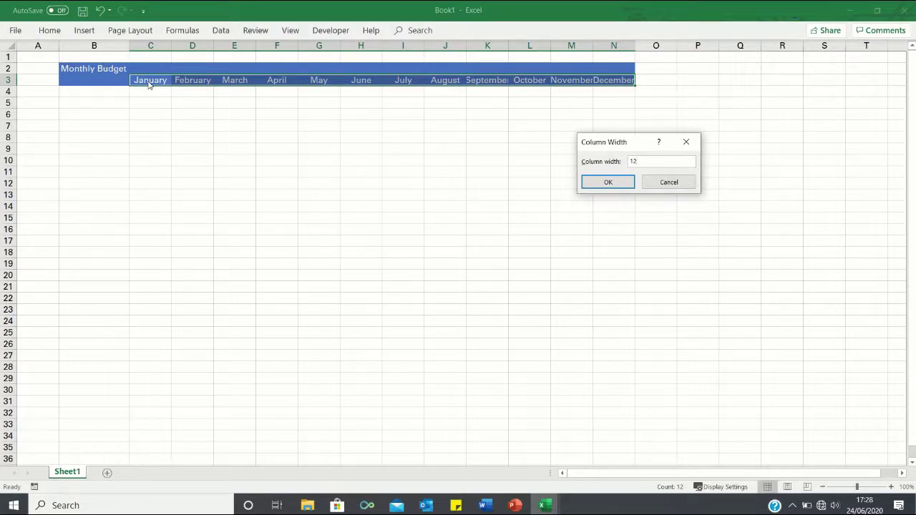
pyautogui.press('Return')
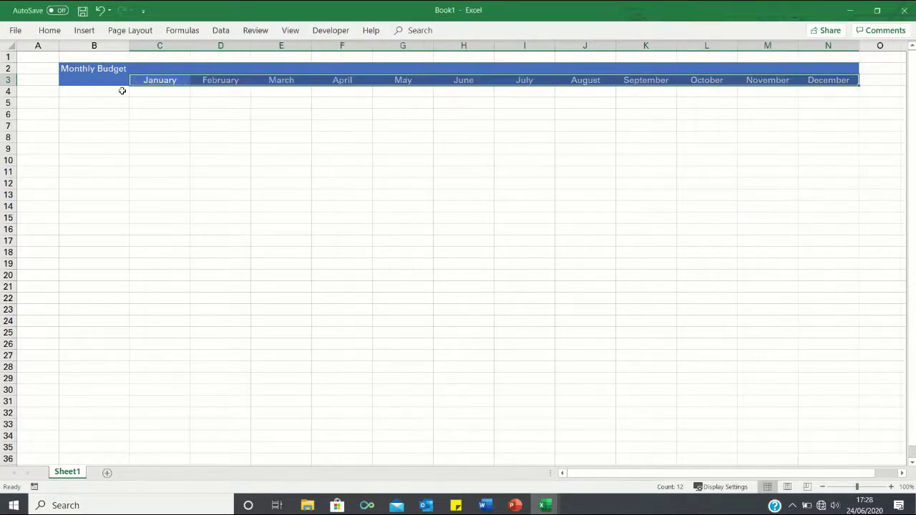
# - Add the Income heading in B5 with a Pre-tax salary label below it
pyautogui.click(119, 92)
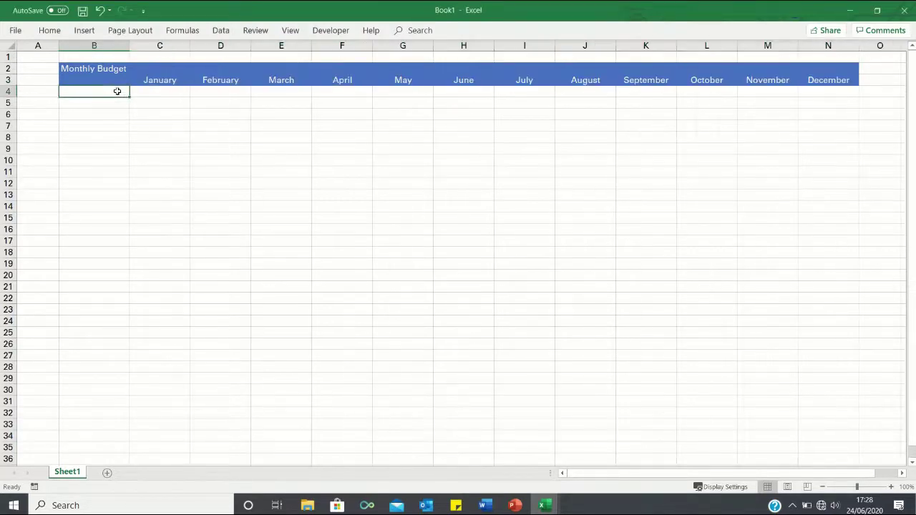
pyautogui.press('Down')
pyautogui.write('Income')
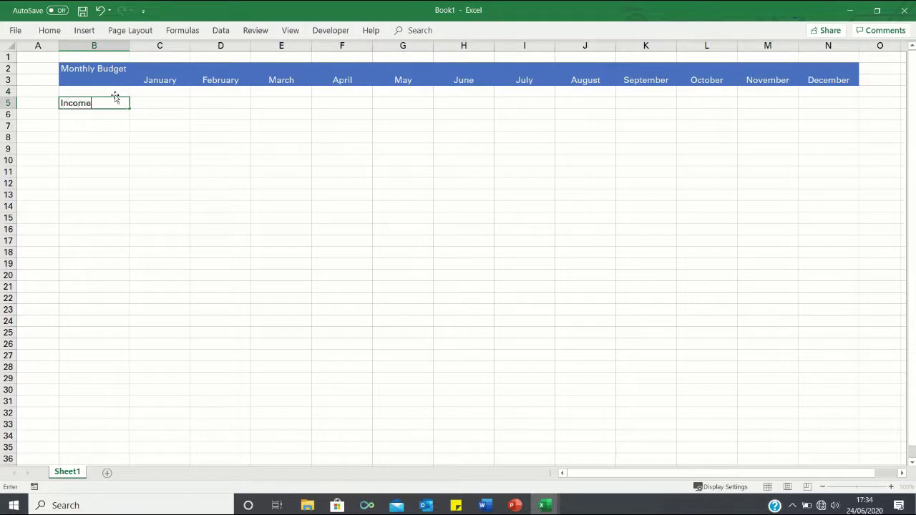
pyautogui.press('Return')
pyautogui.write('Pre-')
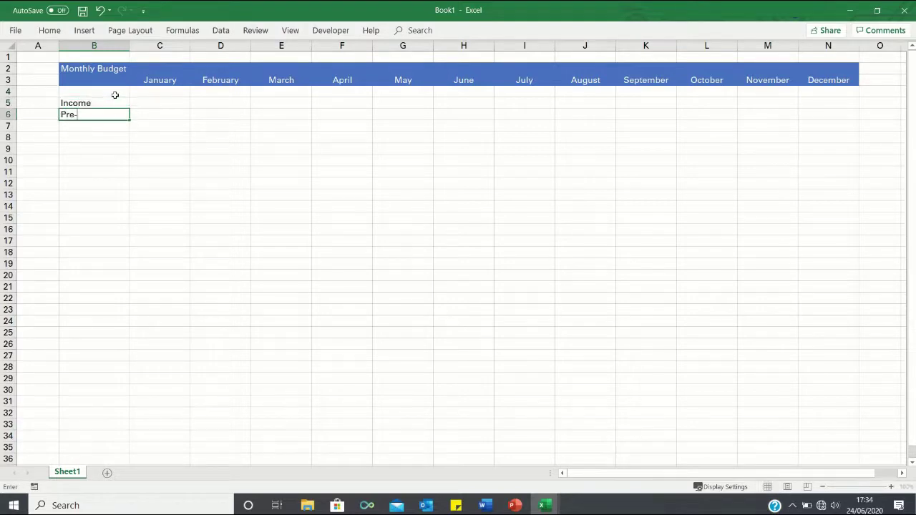
pyautogui.write('tax salary')
pyautogui.press('Return')
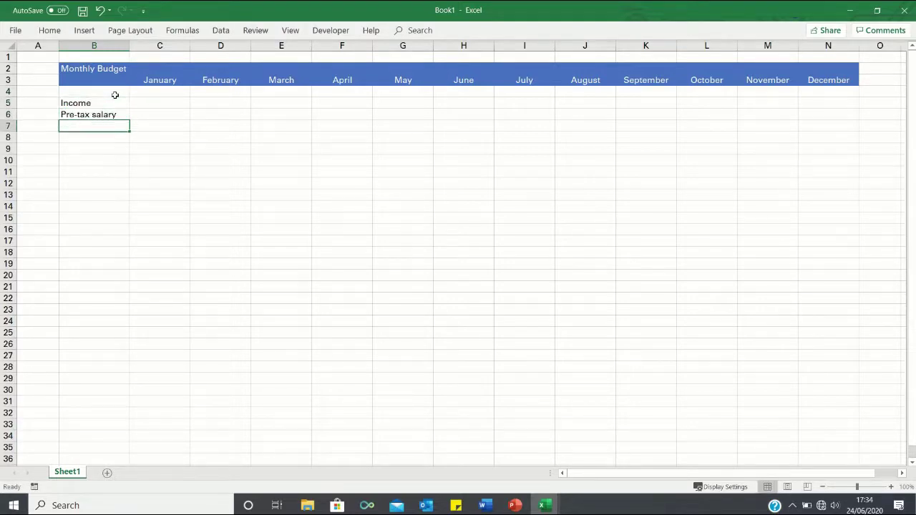
# - Enter a pre-tax salary of 3000 for January and fill it across to December
pyautogui.press('Right')
pyautogui.press('Up')
pyautogui.write('3000')
pyautogui.press('Return')
pyautogui.press('Up')
pyautogui.hotkey('shift', 'Right')
pyautogui.hotkey('shift', 'Right')
pyautogui.hotkey('shift', 'Right')
pyautogui.hotkey('shift', 'Right')
pyautogui.hotkey('shift', 'Right')
pyautogui.hotkey('shift', 'Right')
pyautogui.hotkey('shift', 'Right')
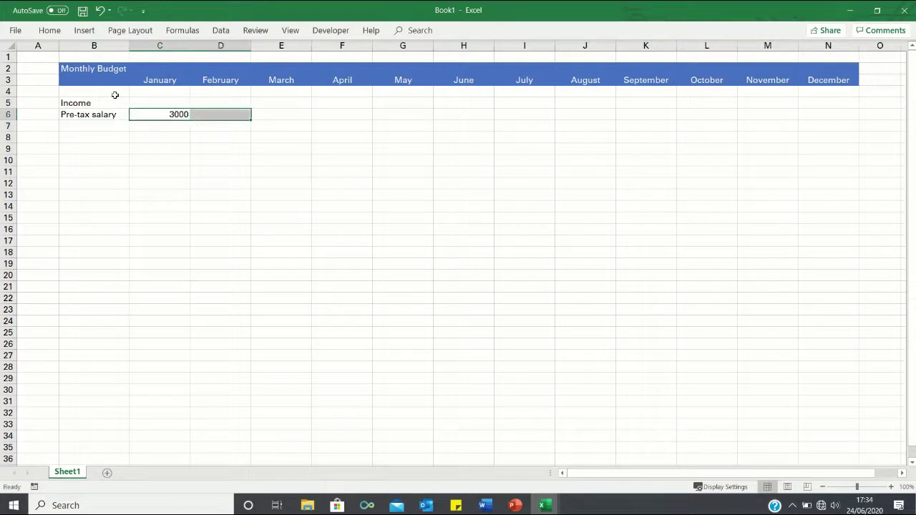
pyautogui.hotkey('shift', 'Right')
pyautogui.hotkey('shift', 'Right')
pyautogui.hotkey('shift', 'Right')
pyautogui.hotkey('shift', 'Right')
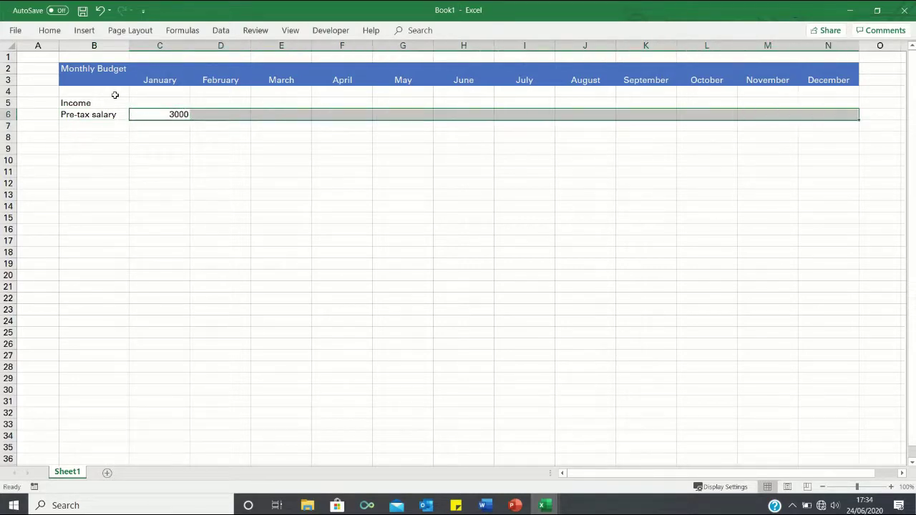
pyautogui.hotkey('ctrl', 'r')
pyautogui.press('Down')
# - Add Tax and National Insurance labels in B7 and B8
pyautogui.press('Left')
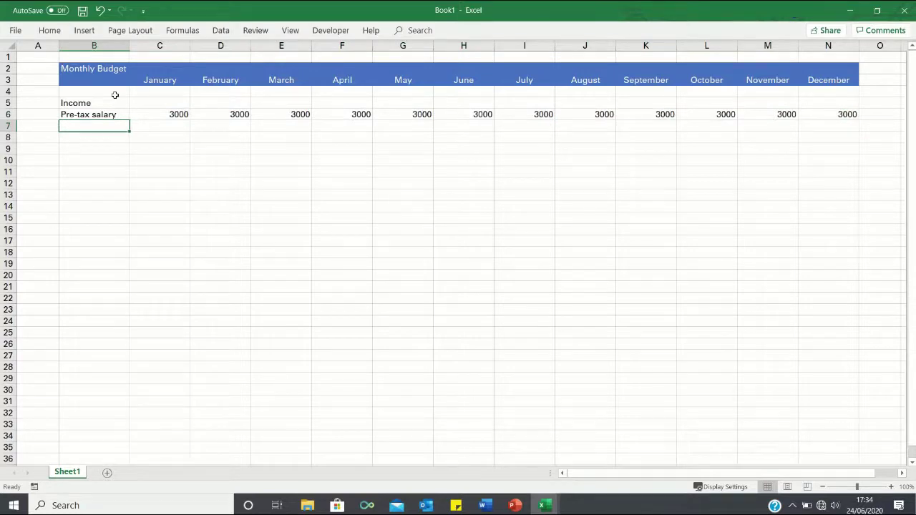
pyautogui.write('Tax')
pyautogui.press('Return')
pyautogui.write('Nat')
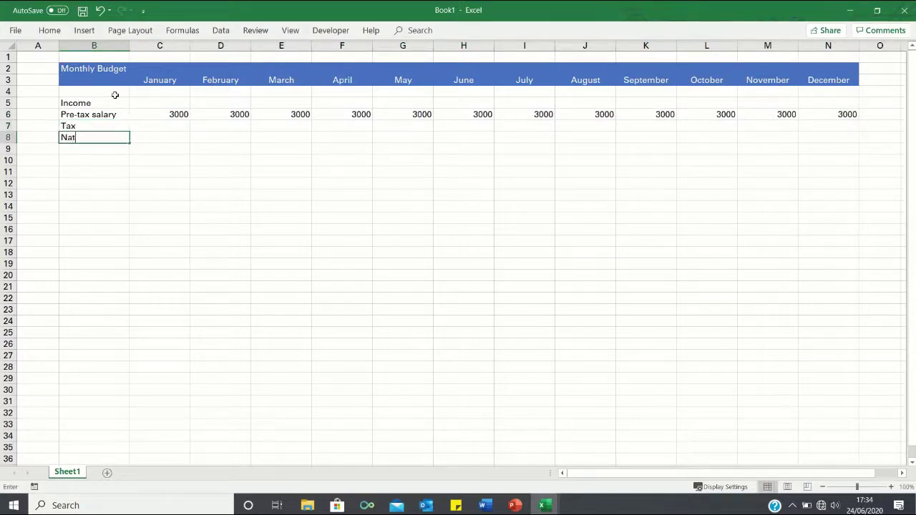
pyautogui.write('ional Insurance')
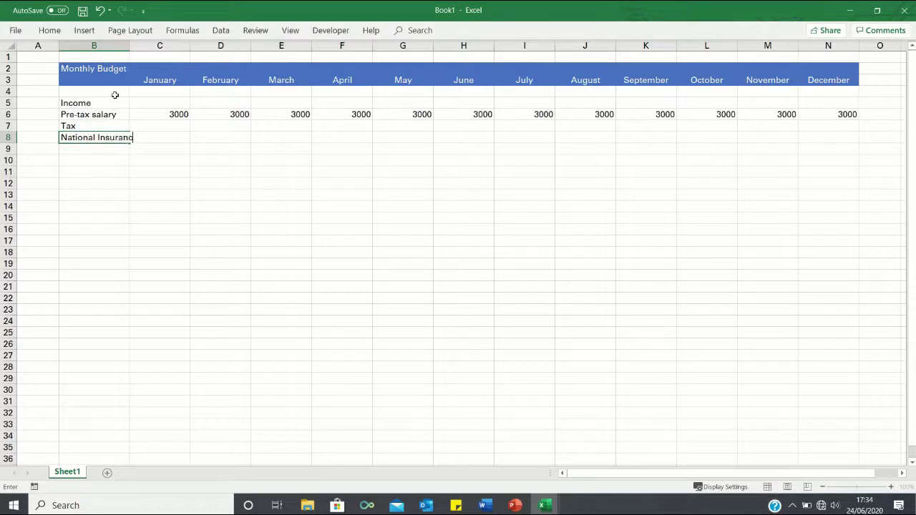
pyautogui.press('Return')
# - Enter January tax 391.67 and National Insurance 265, then fill both to December
pyautogui.press('Right')
pyautogui.press('Right')
pyautogui.press('Left')
pyautogui.press('Up')
pyautogui.press('Up')
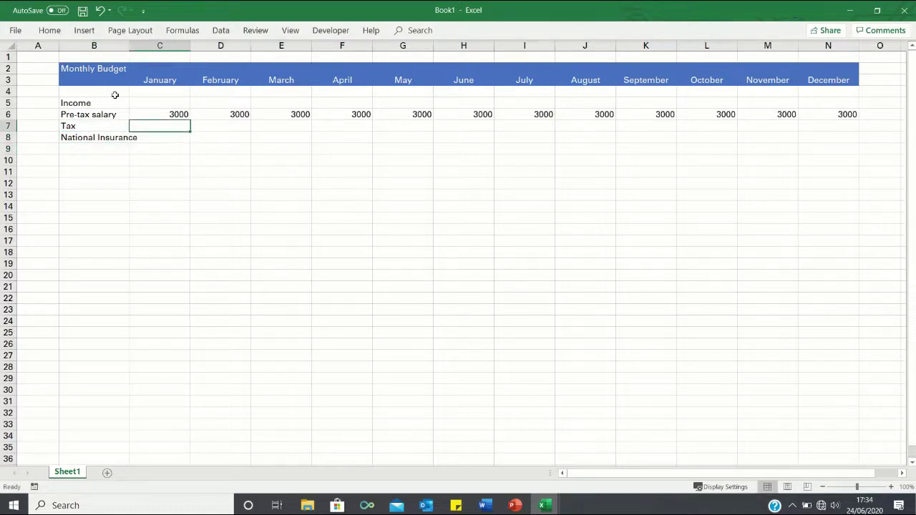
pyautogui.write('391.67')
pyautogui.press('Return')
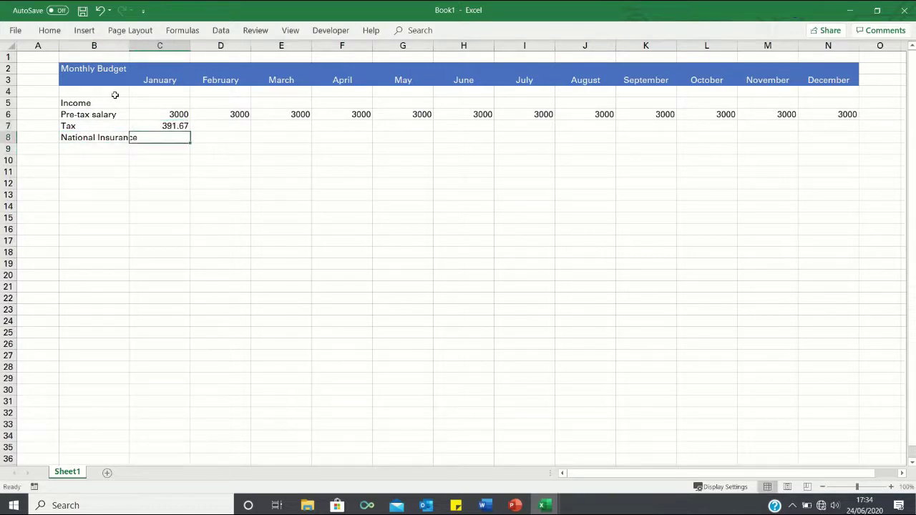
pyautogui.write('265')
pyautogui.press('Return')
pyautogui.press('Up')
pyautogui.press('Up')
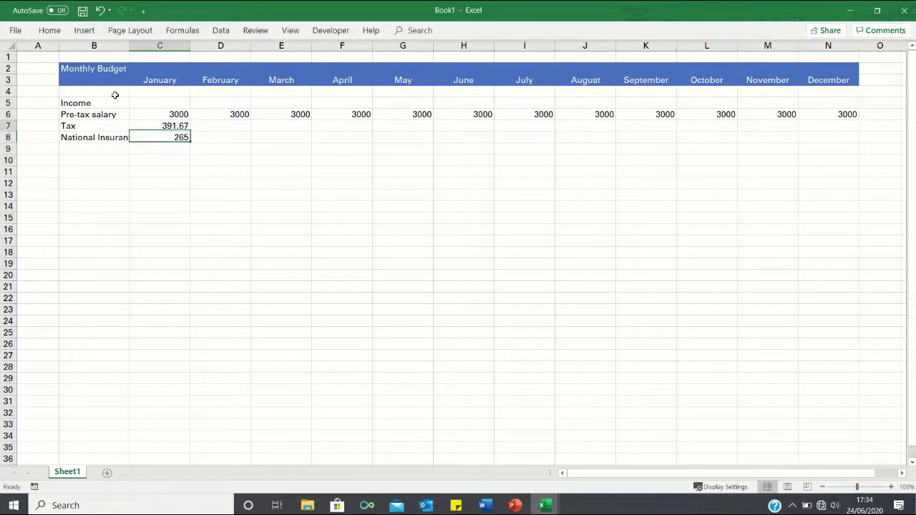
pyautogui.hotkey('shift', 'Down')
pyautogui.hotkey('shift', 'Right')
pyautogui.hotkey('shift', 'Right')
pyautogui.hotkey('shift', 'Right')
pyautogui.hotkey('shift', 'Right')
pyautogui.hotkey('shift', 'Right')
pyautogui.hotkey('shift', 'Right')
pyautogui.hotkey('shift', 'Right')
pyautogui.hotkey('shift', 'Right')
pyautogui.hotkey('shift', 'Right')
pyautogui.hotkey('shift', 'Right')
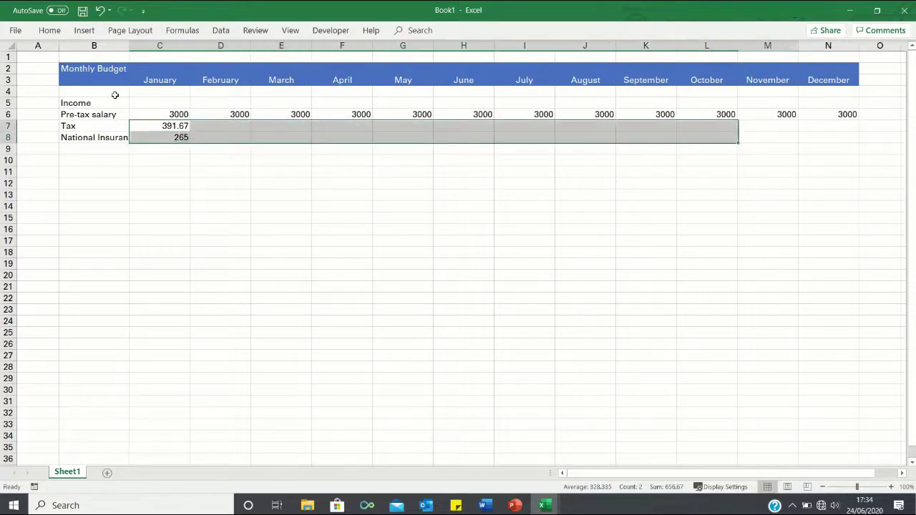
pyautogui.hotkey('shift', 'Right')
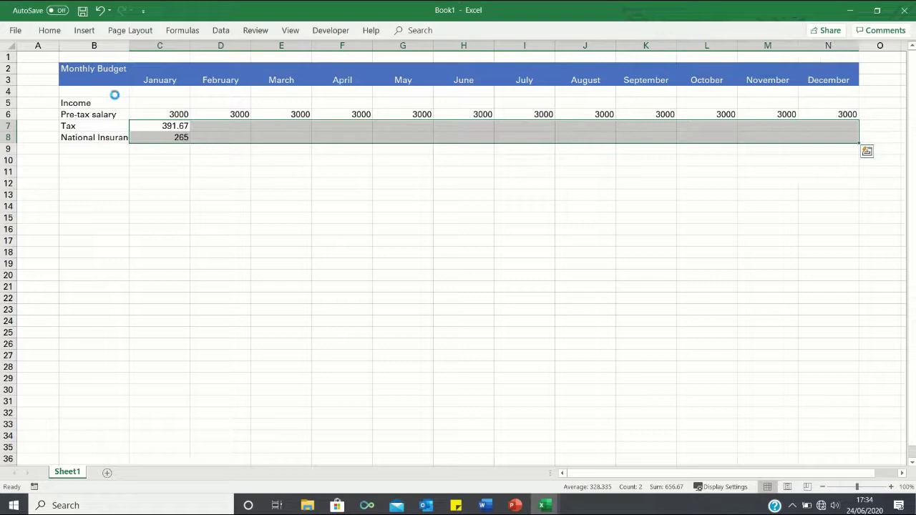
pyautogui.hotkey('ctrl', 'r')
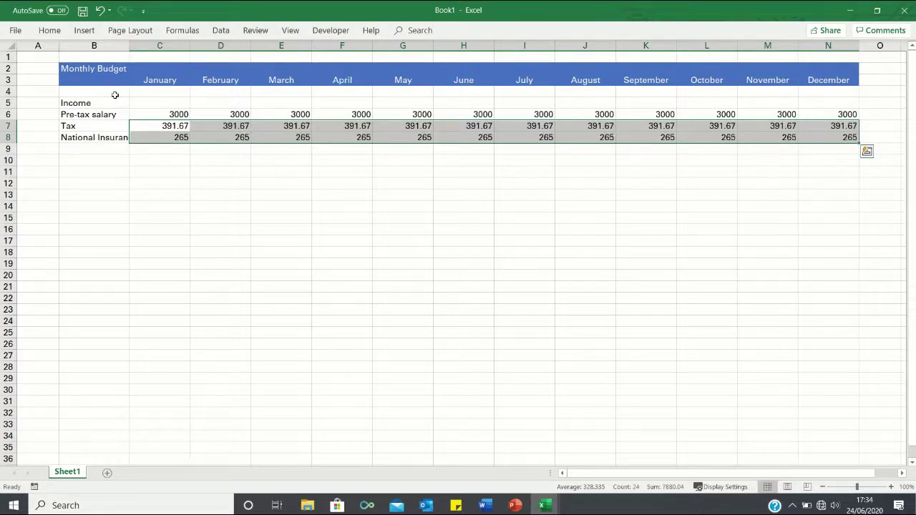
pyautogui.press('Down')
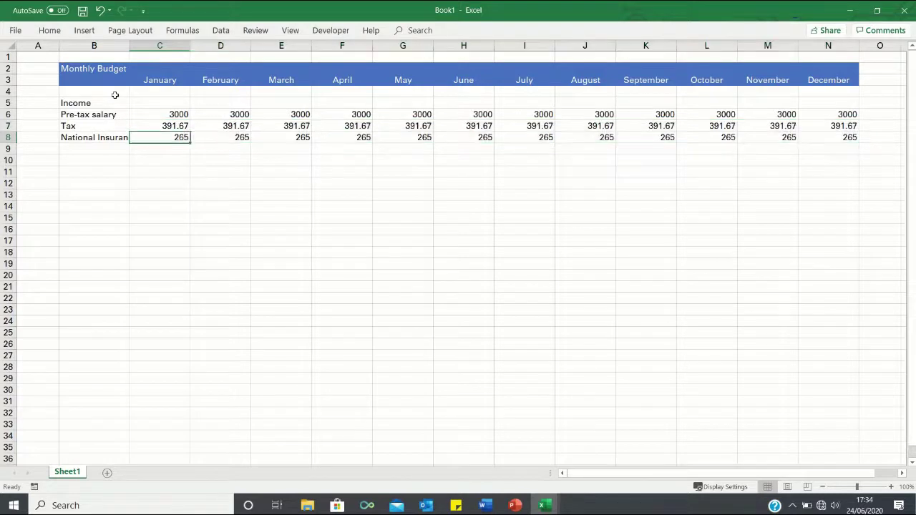
# - Add the After-tax salary label in B9
pyautogui.press('Left')
pyautogui.press('Down')
pyautogui.write('After-tax salary')
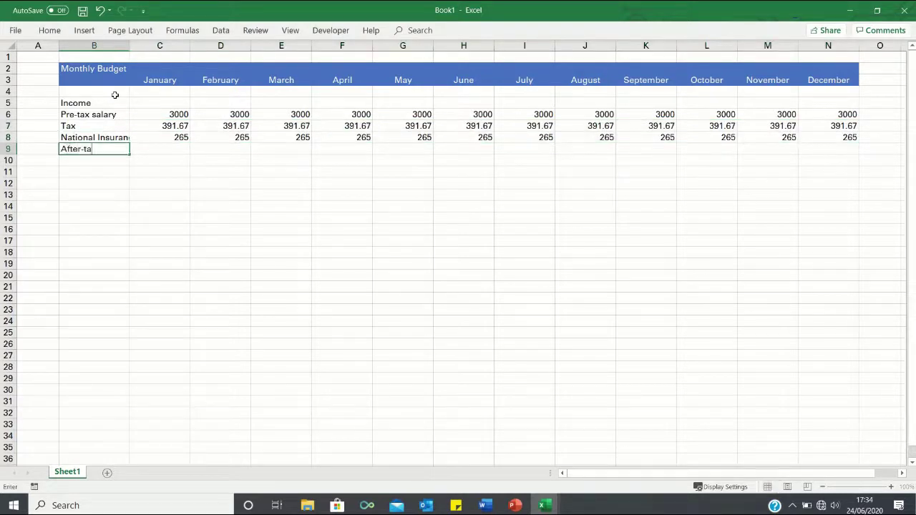
pyautogui.press('Return')
# - Enter the after-tax formula =C6-C7-C8 for January and fill it across all months
pyautogui.press('Right')
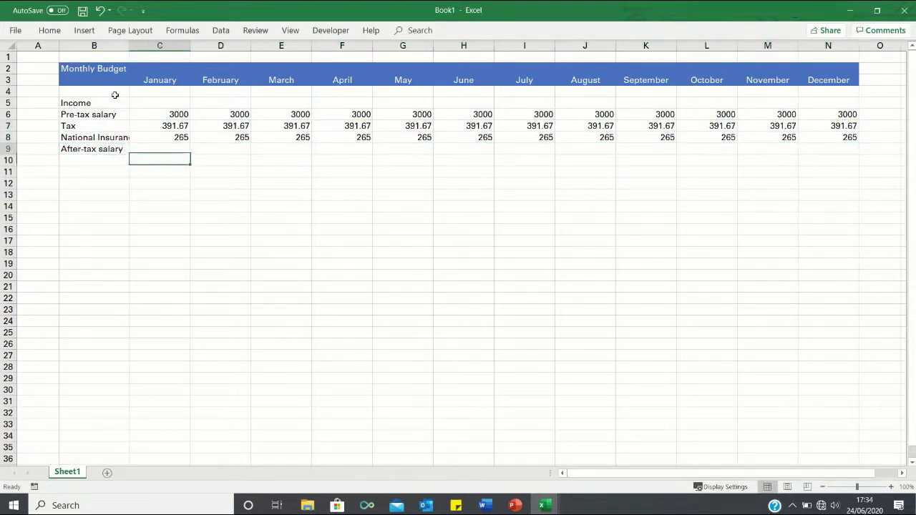
pyautogui.press('Up')
pyautogui.write('=')
pyautogui.press('Up')
pyautogui.press('Up')
pyautogui.press('Up')
pyautogui.write('-')
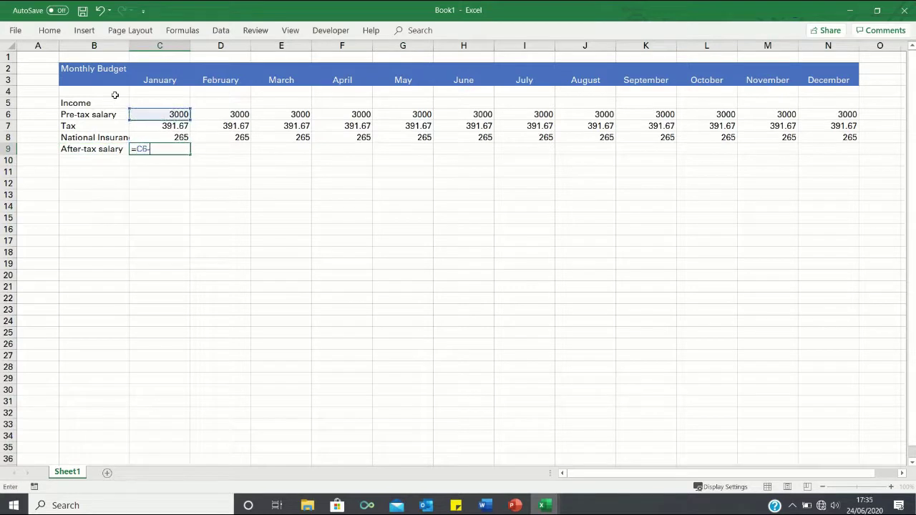
pyautogui.press('Up')
pyautogui.press('Up')
pyautogui.write('-')
pyautogui.press('Up')
pyautogui.hotkey('ctrl', 'Return')
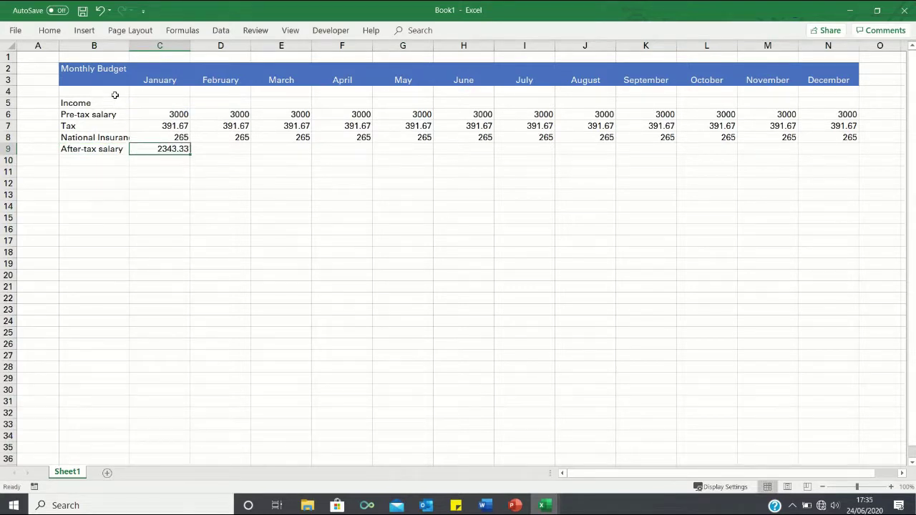
pyautogui.hotkey('shift', 'Right')
pyautogui.hotkey('shift', 'Right')
pyautogui.hotkey('shift', 'Right')
pyautogui.hotkey('shift', 'Right')
pyautogui.hotkey('shift', 'Right')
pyautogui.hotkey('shift', 'Right')
pyautogui.hotkey('shift', 'Right')
pyautogui.hotkey('shift', 'Right')
pyautogui.hotkey('shift', 'Right')
pyautogui.hotkey('shift', 'Right')
pyautogui.hotkey('shift', 'Right')
pyautogui.hotkey('ctrl', 'r')
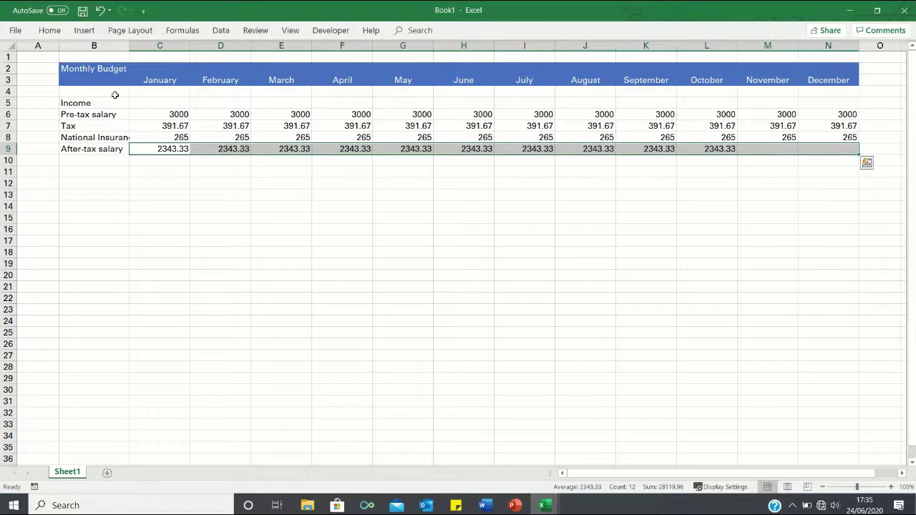
# - Add the Total Income label in B10
pyautogui.press('Down')
pyautogui.press('Left')
pyautogui.write('Total Income')
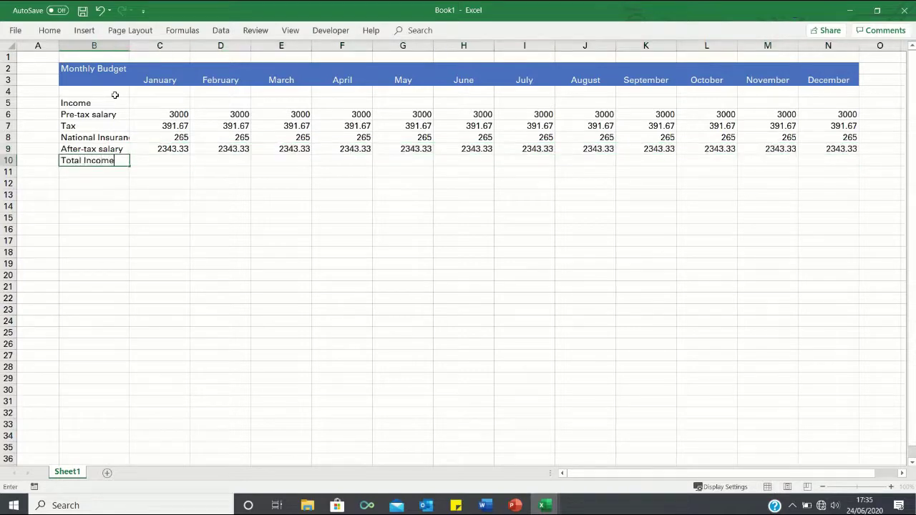
pyautogui.press('Return')
# - Enter =SUM(C9) as January's total income and fill it through December
pyautogui.press('Right')
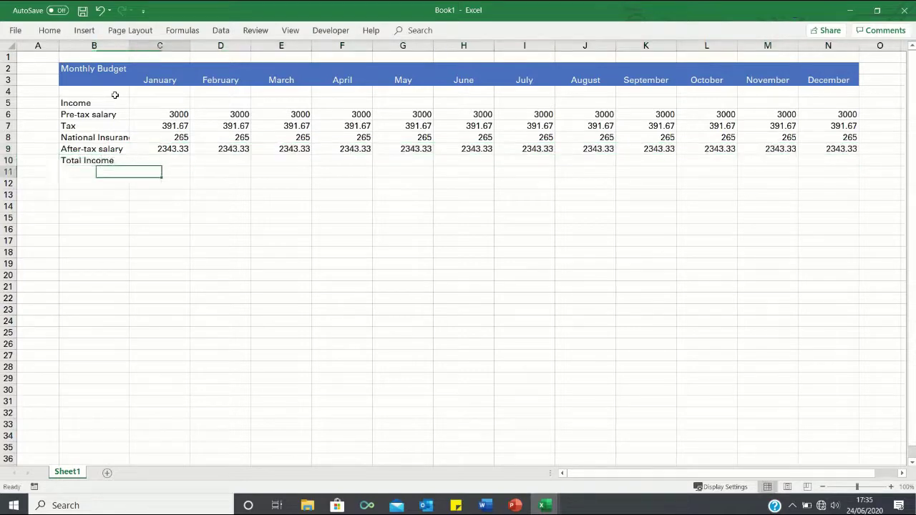
pyautogui.press('Up')
pyautogui.write('=sum(')
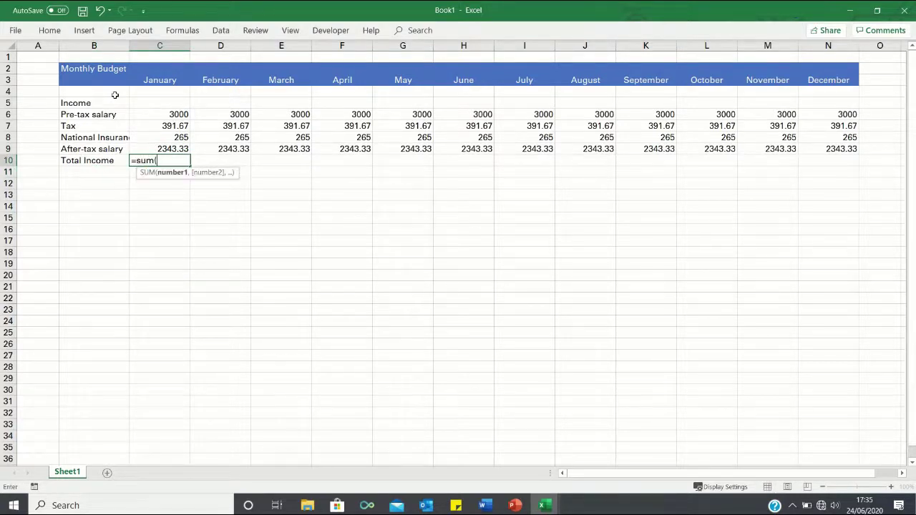
pyautogui.press('Up')
pyautogui.press('Return')
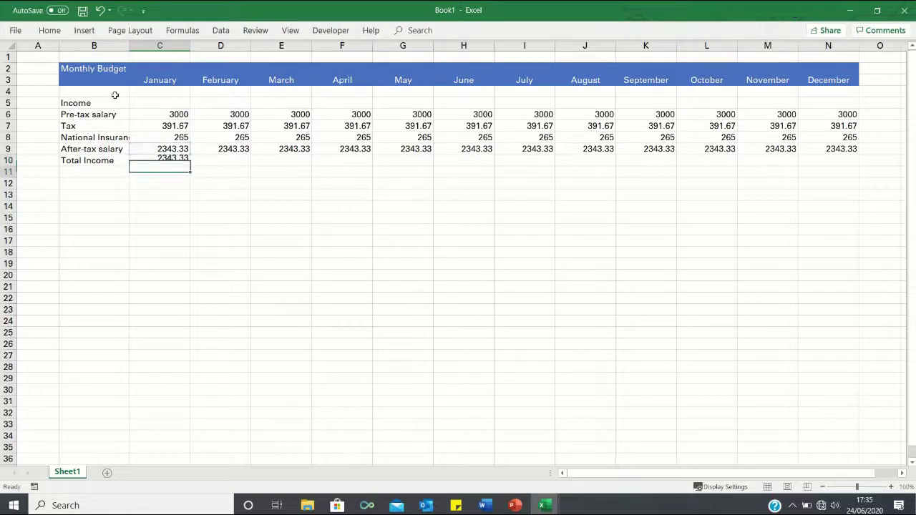
pyautogui.press('Up')
pyautogui.hotkey('shift', 'Right')
pyautogui.hotkey('shift', 'Right')
pyautogui.hotkey('shift', 'Right')
pyautogui.hotkey('shift', 'Right')
pyautogui.hotkey('shift', 'Right')
pyautogui.hotkey('shift', 'Right')
pyautogui.hotkey('shift', 'Right')
pyautogui.hotkey('shift', 'Right')
pyautogui.hotkey('shift', 'Right')
pyautogui.hotkey('shift', 'Right')
pyautogui.hotkey('shift', 'Right')
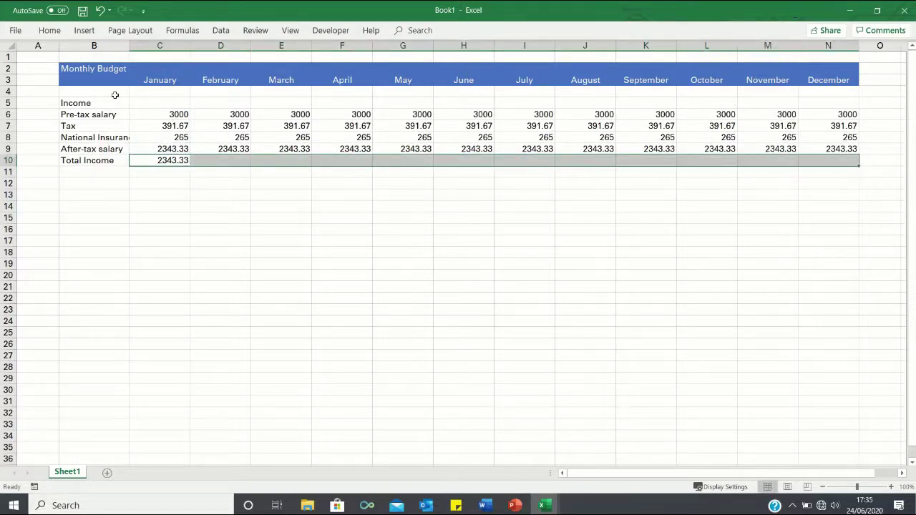
pyautogui.hotkey('ctrl', 'r')
pyautogui.click(109, 171)
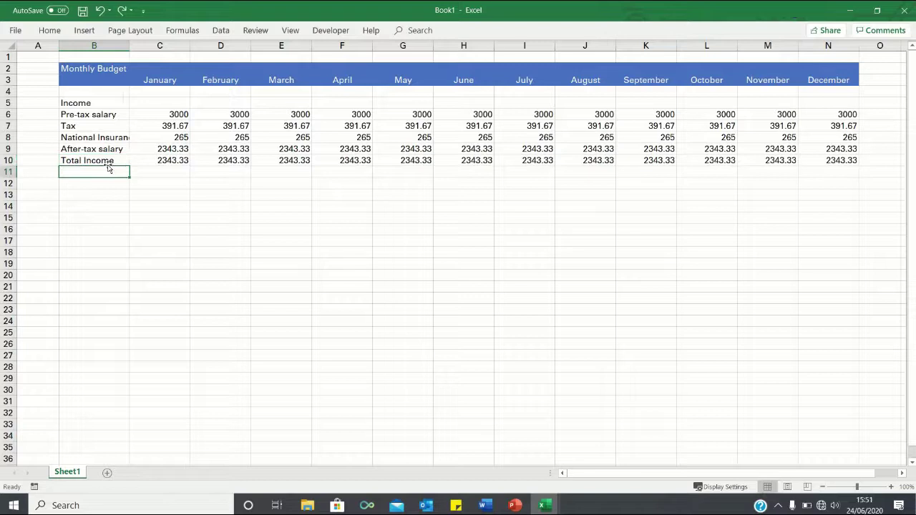
# - Bold the Income heading and the Total Income row
pyautogui.press('Up')
pyautogui.press('Up')
pyautogui.press('Up')
pyautogui.press('Up')
pyautogui.press('Up')
pyautogui.press('Up')
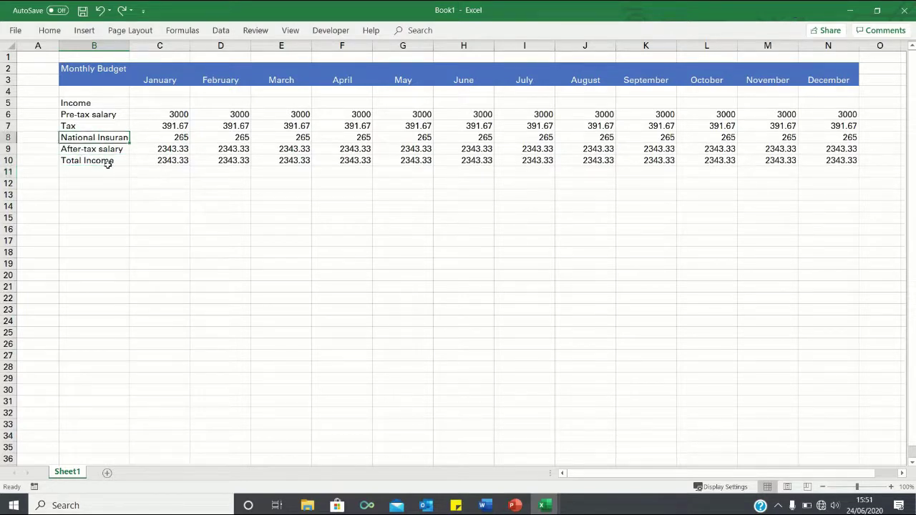
pyautogui.keyDown('ctrl'); pyautogui.click(104, 161); pyautogui.keyUp('ctrl')
pyautogui.hotkey('ctrl', 'shift', 'Right')
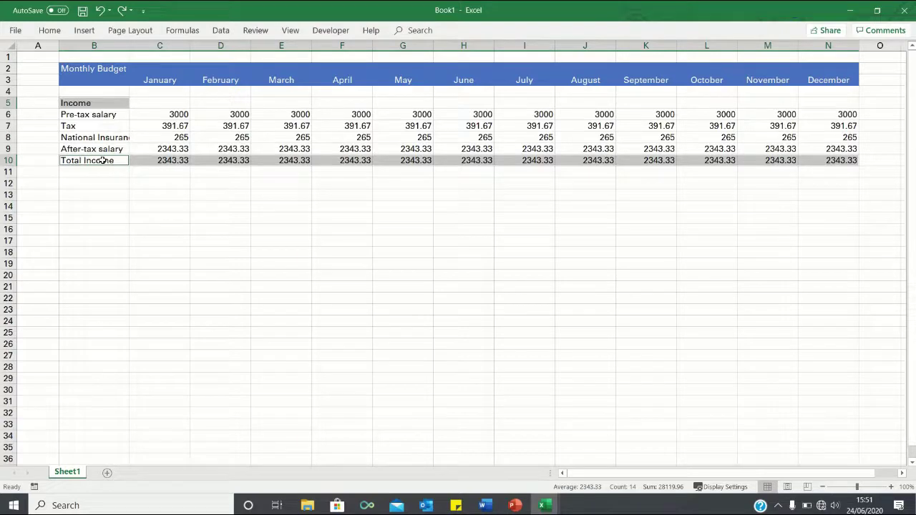
pyautogui.hotkey('ctrl', 'b')
# - Add a bottom border under the After-tax salary row B9:N9
pyautogui.click(94, 149)
pyautogui.hotkey('ctrl', 'shift', 'Right')
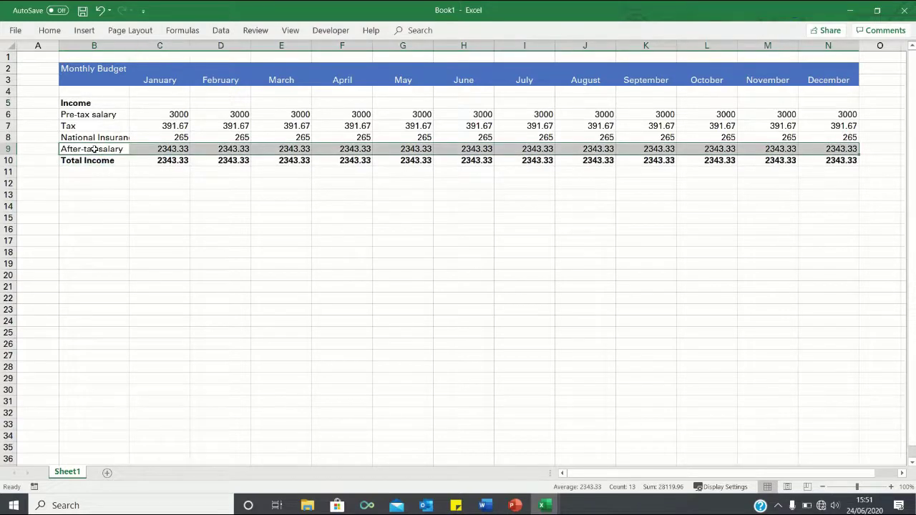
pyautogui.press('alt')
pyautogui.press('h')
pyautogui.press('b')
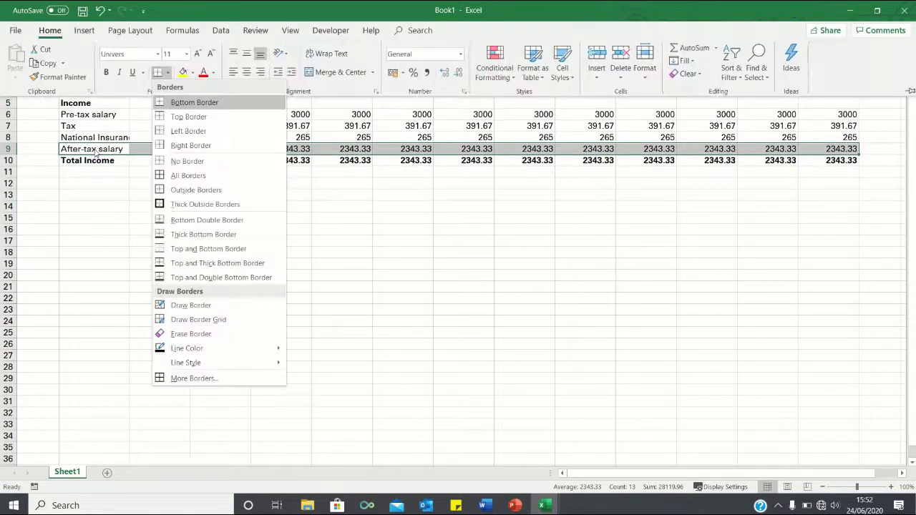
pyautogui.press('o')
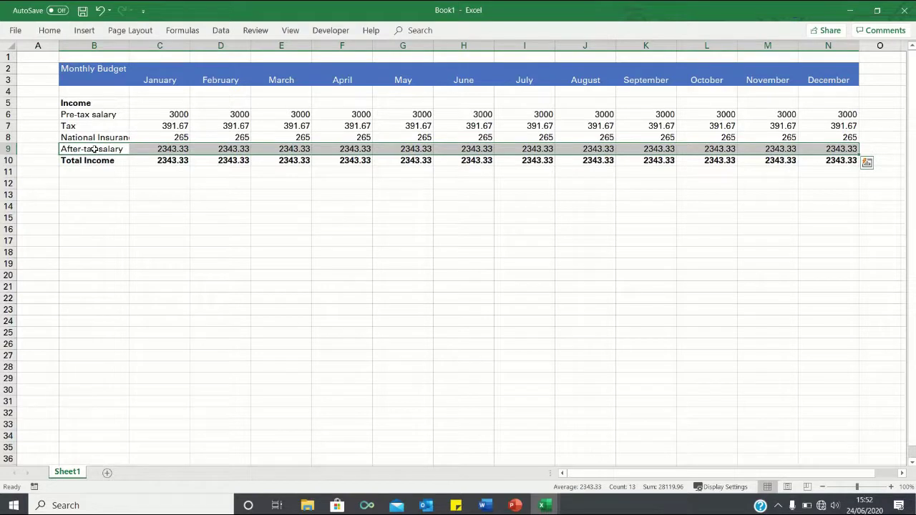
# - Increase the indent of the Tax and National Insurance labels
pyautogui.press('Up')
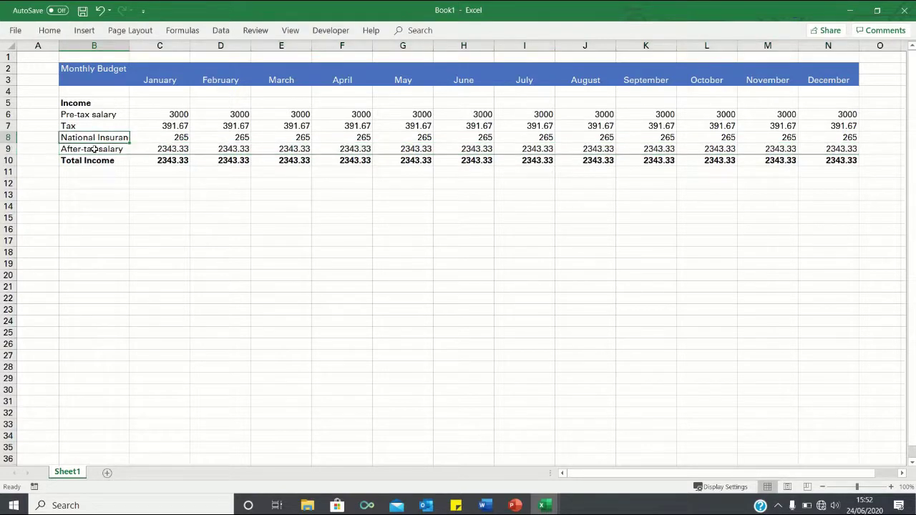
pyautogui.press('Up')
pyautogui.hotkey('shift', 'Down')
pyautogui.press('alt')
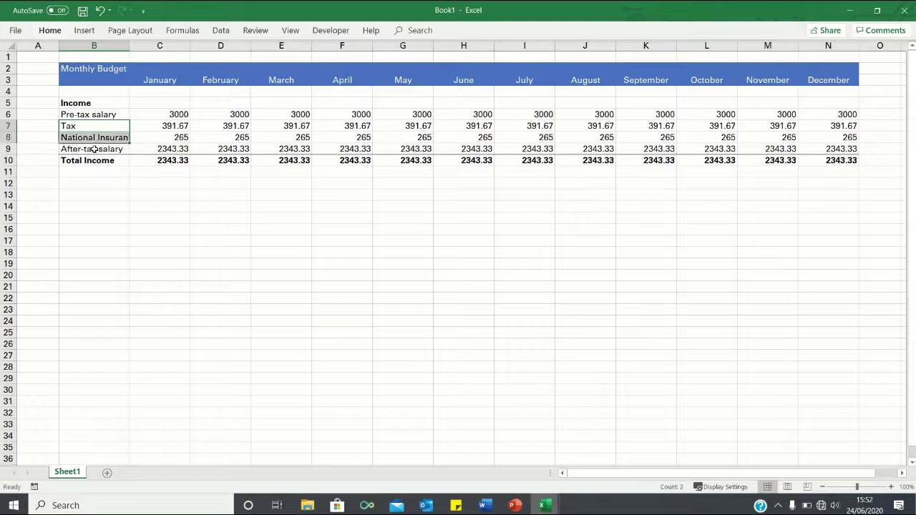
pyautogui.press('h')
pyautogui.press('6')
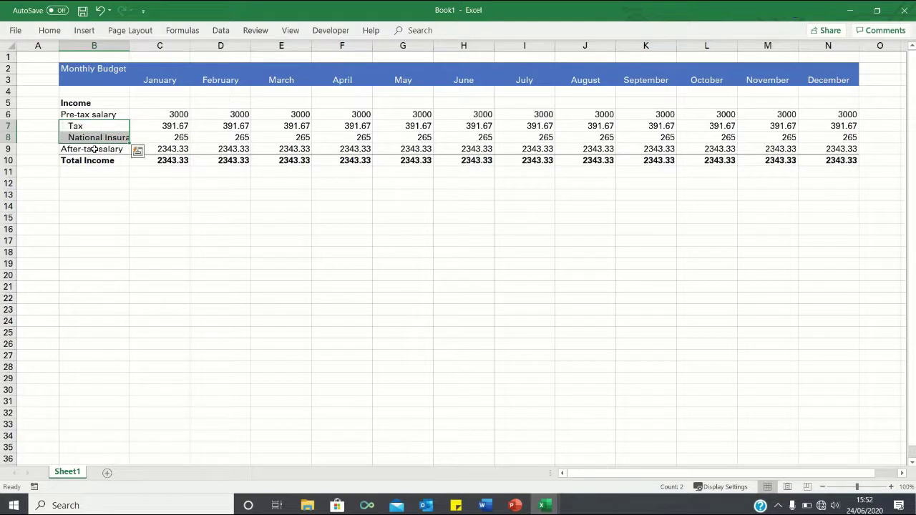
# - AutoFit column B so the National Insurance label fits
pyautogui.press('alt')
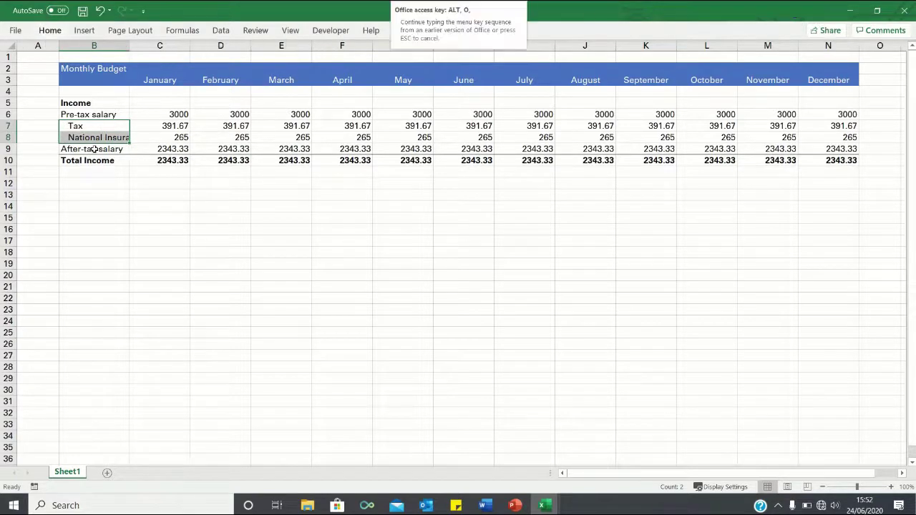
pyautogui.press('h')
pyautogui.press('o')
pyautogui.press('i')
pyautogui.click(129, 136)
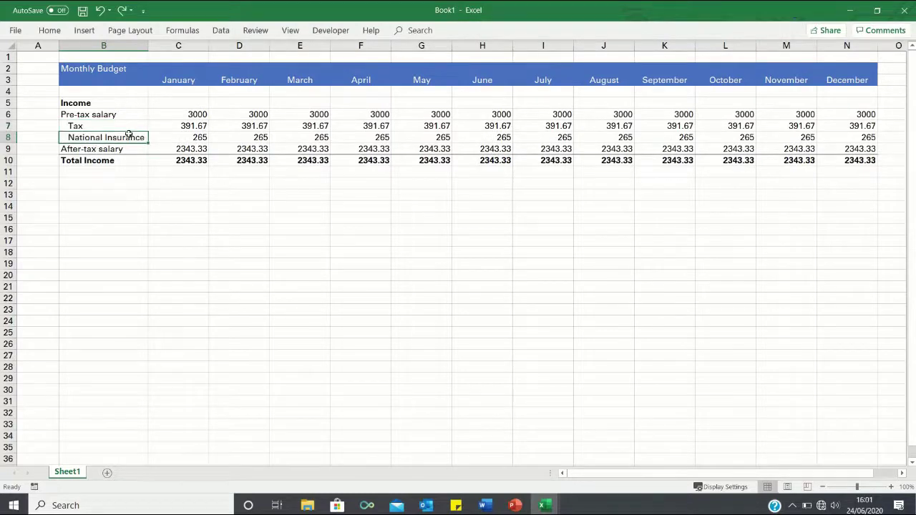
# - Add the Expenses heading in B12 with Rent and utilities beneath it
pyautogui.press('Down')
pyautogui.press('Down')
pyautogui.press('Down')
pyautogui.press('Down')
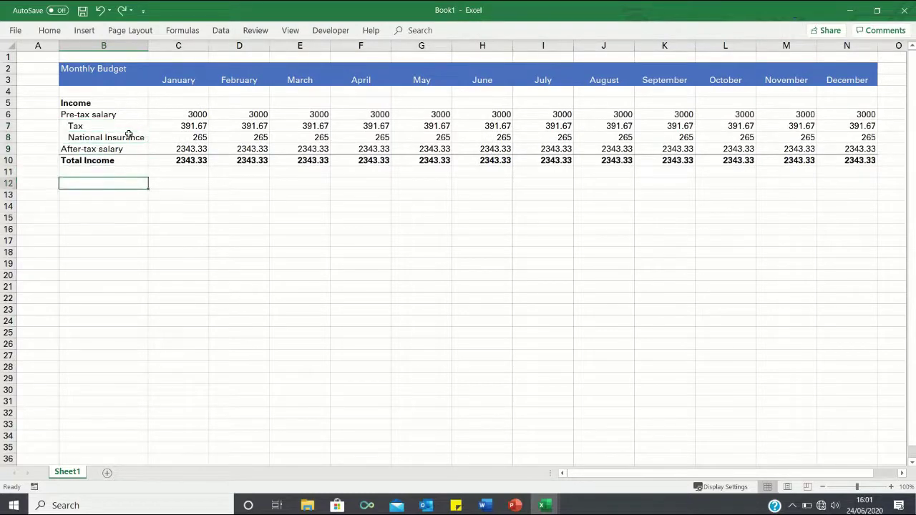
pyautogui.write('Expenses')
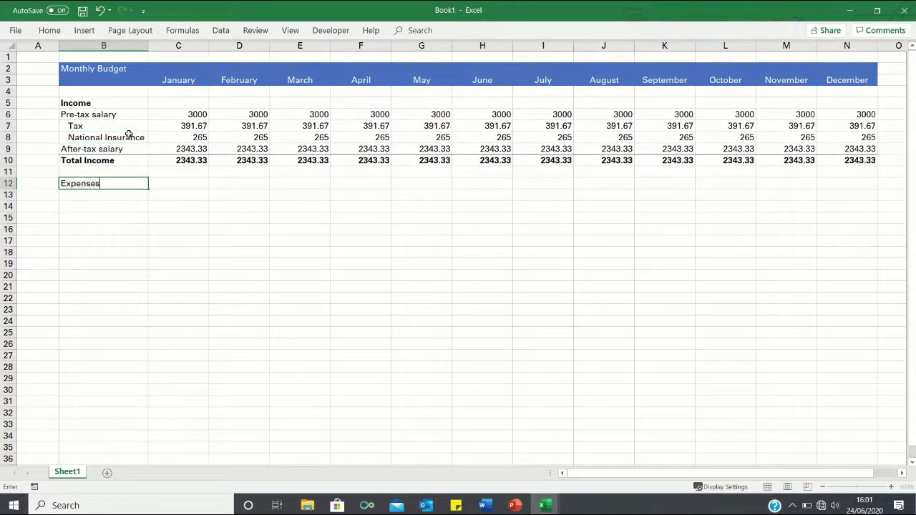
pyautogui.press('Return')
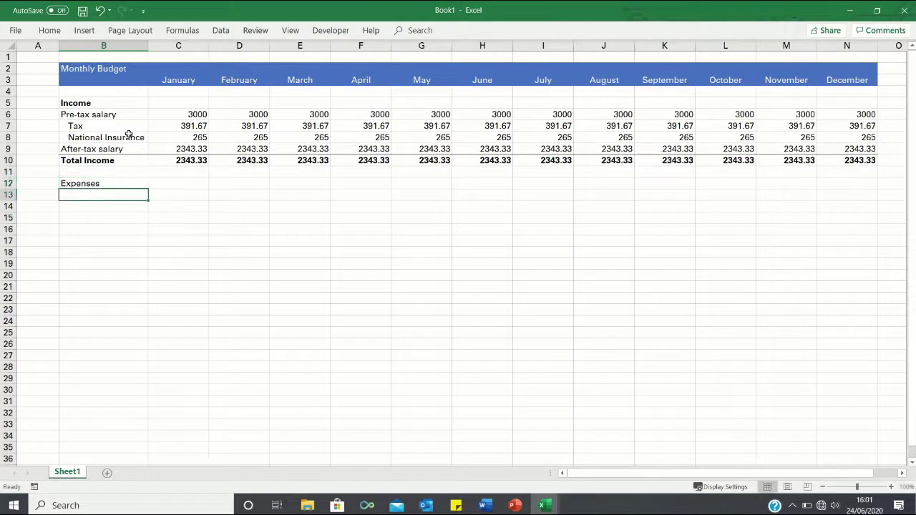
pyautogui.write('Rent')
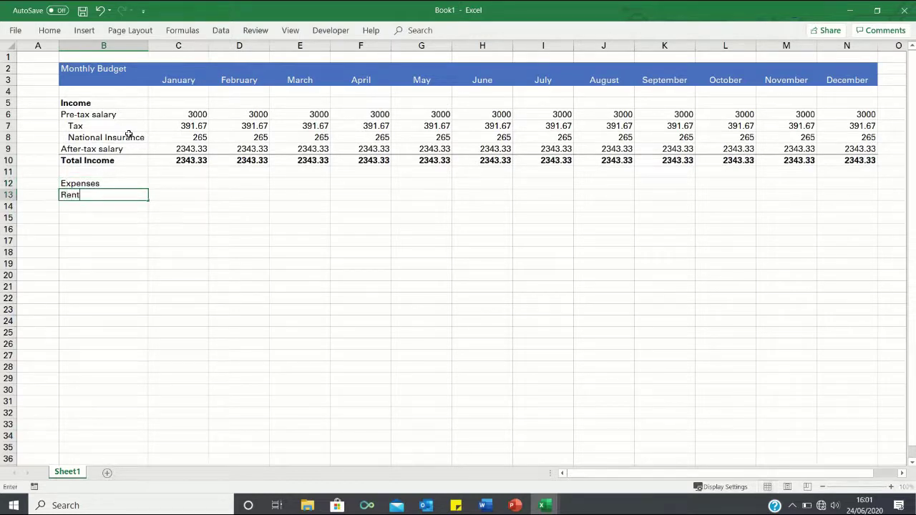
pyautogui.write(' and utilities')
pyautogui.press('Return')
# - List Food, Gym, Holidays and Other expenses below Rent and utilities
pyautogui.write('Food')
pyautogui.press('Return')
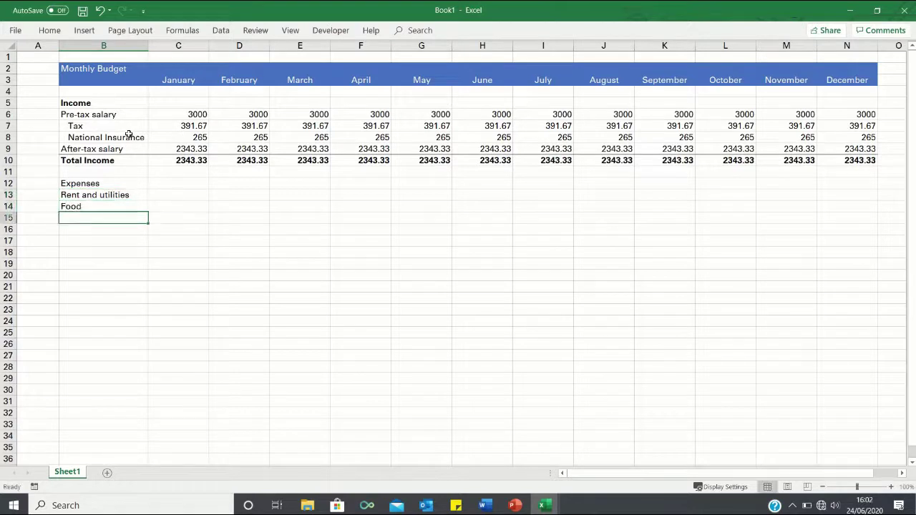
pyautogui.write('Gym')
pyautogui.press('Return')
pyautogui.write('Holidays')
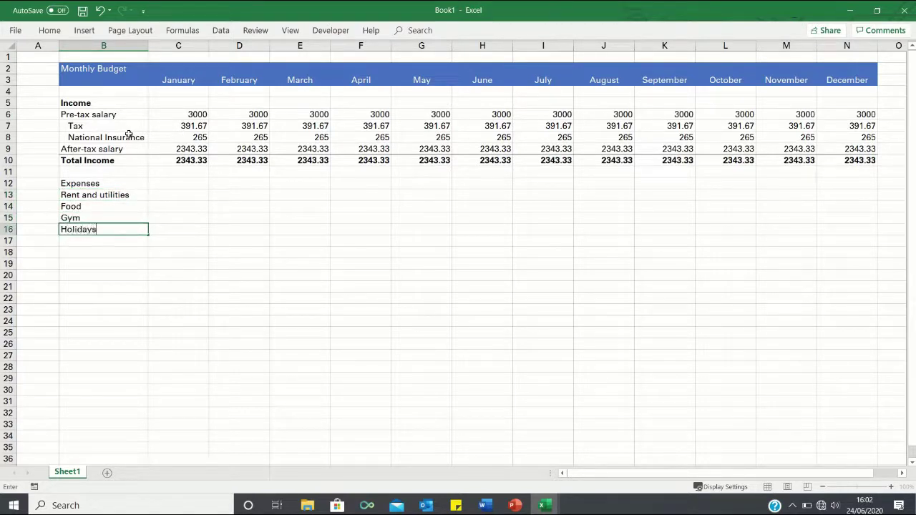
pyautogui.press('Return')
pyautogui.write('Other expenses')
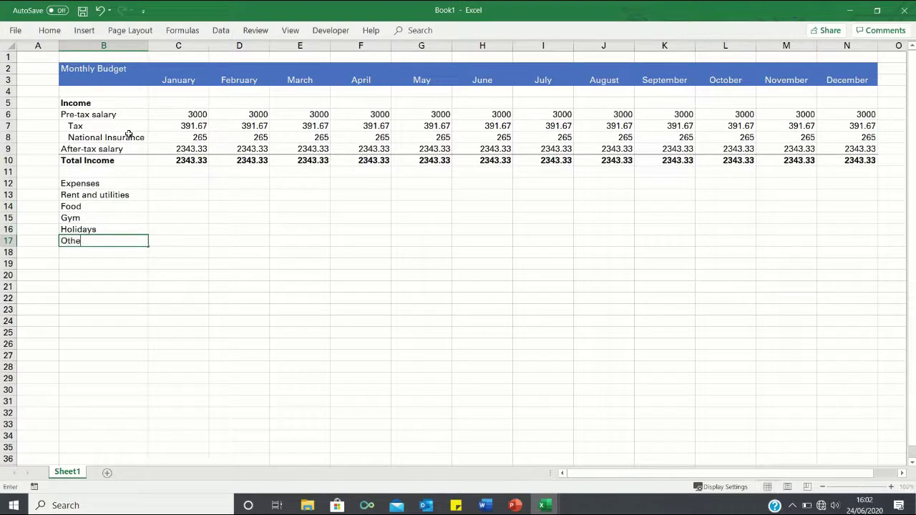
pyautogui.press('Return')
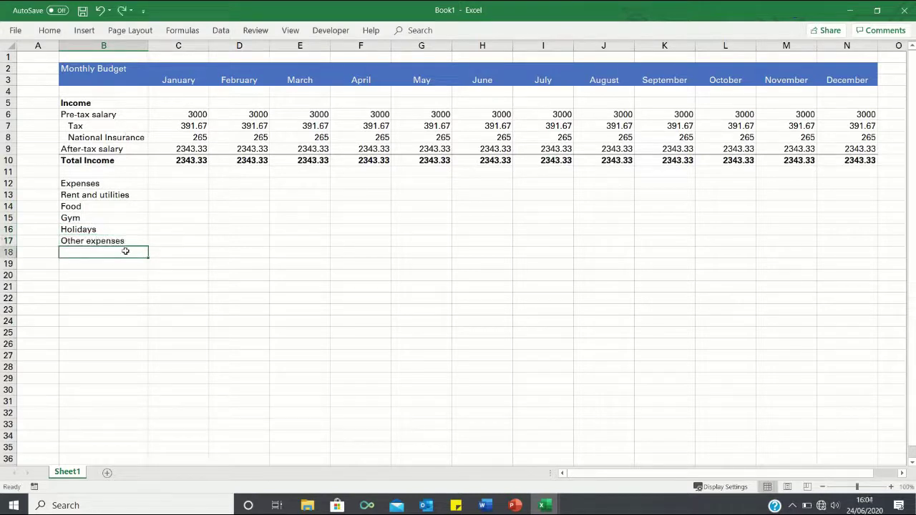
pyautogui.press('Right')
pyautogui.press('Up')
pyautogui.press('Up')
pyautogui.press('Up')
pyautogui.press('Up')
pyautogui.press('Up')
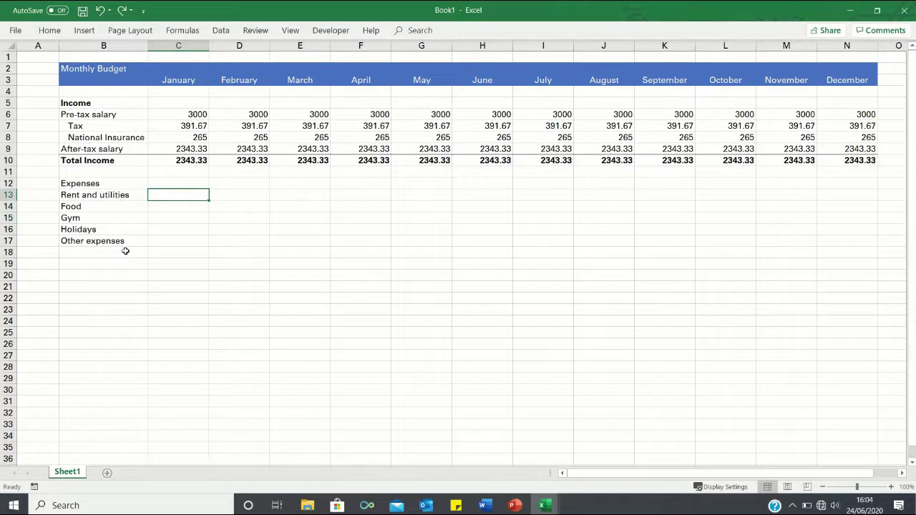
# - Set Rent and utilities to =0.3*C10 and fill it across all months
pyautogui.write('=0.3*')
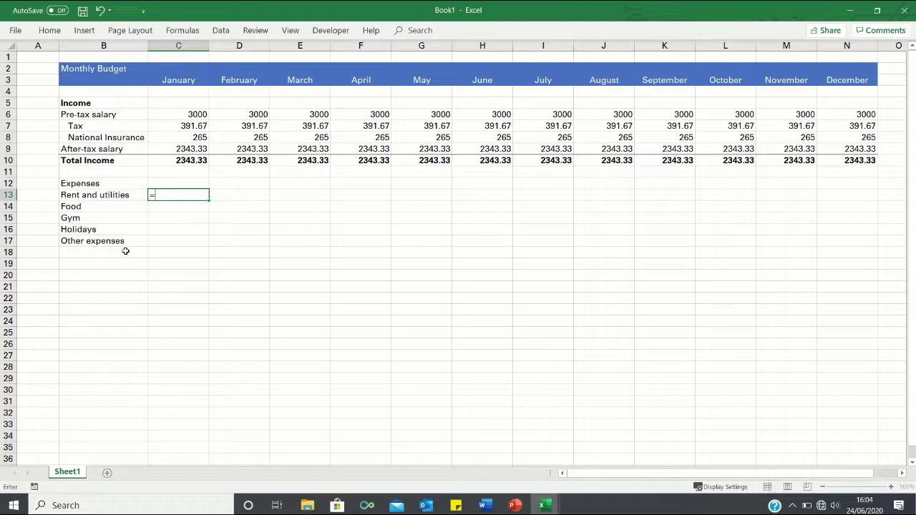
pyautogui.click(162, 162)
pyautogui.hotkey('ctrl', 'Return')
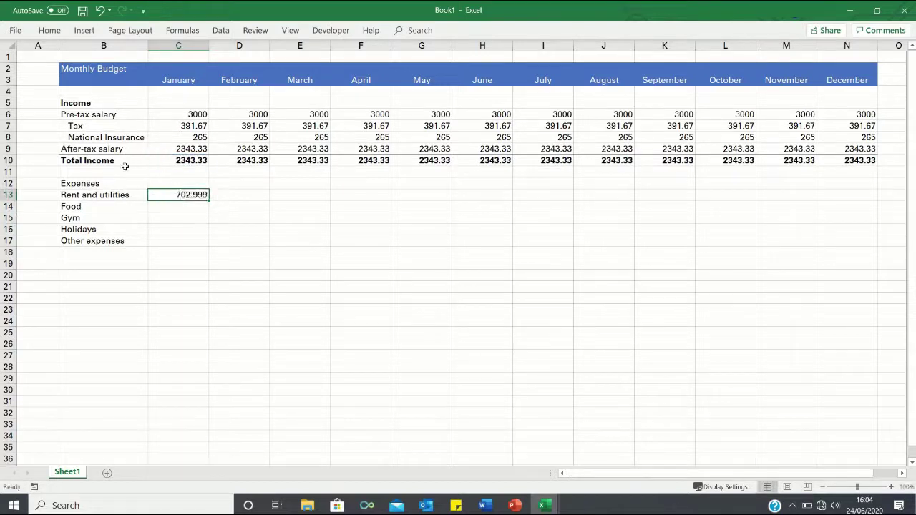
pyautogui.hotkey('shift', 'Right')
pyautogui.hotkey('shift', 'Right')
pyautogui.hotkey('shift', 'Right')
pyautogui.hotkey('shift', 'Right')
pyautogui.hotkey('shift', 'Right')
pyautogui.hotkey('shift', 'Right')
pyautogui.hotkey('shift', 'Right')
pyautogui.hotkey('shift', 'Right')
pyautogui.hotkey('shift', 'Right')
pyautogui.hotkey('shift', 'Right')
pyautogui.hotkey('shift', 'Right')
pyautogui.hotkey('shift', 'Right')
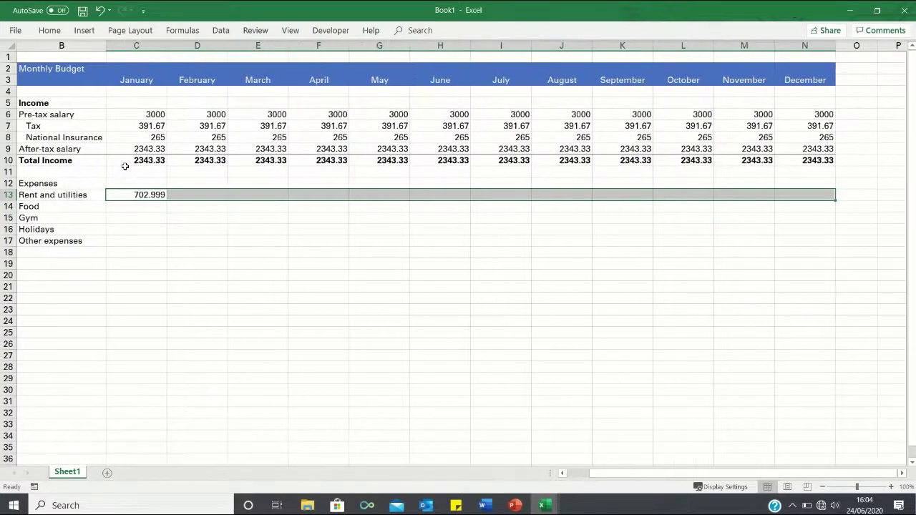
pyautogui.hotkey('ctrl', 'r')
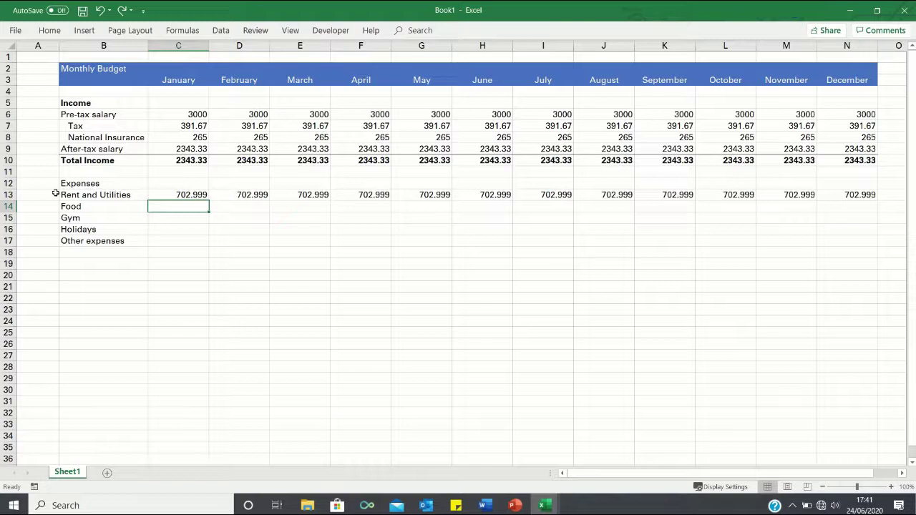
# - Enter =RANDBETWEEN(300,400) for January Food and fill it to December
pyautogui.write('=randb')
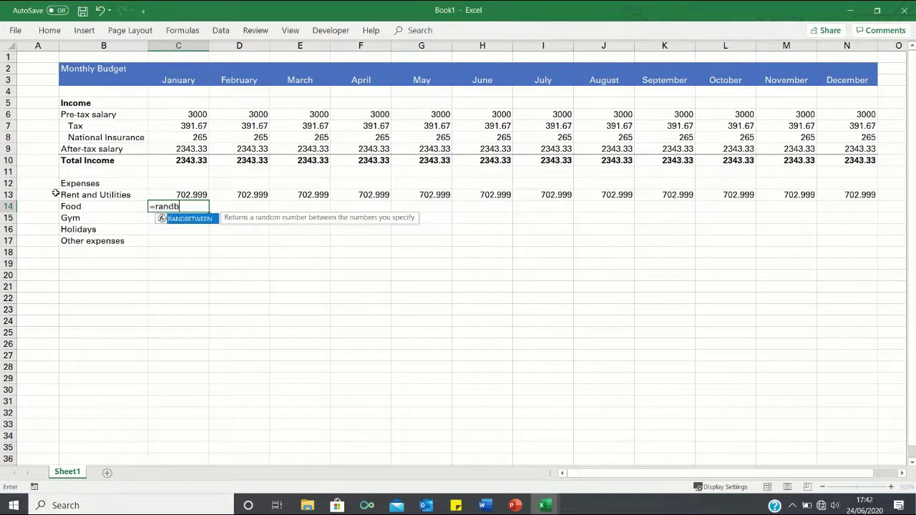
pyautogui.write('etween(')
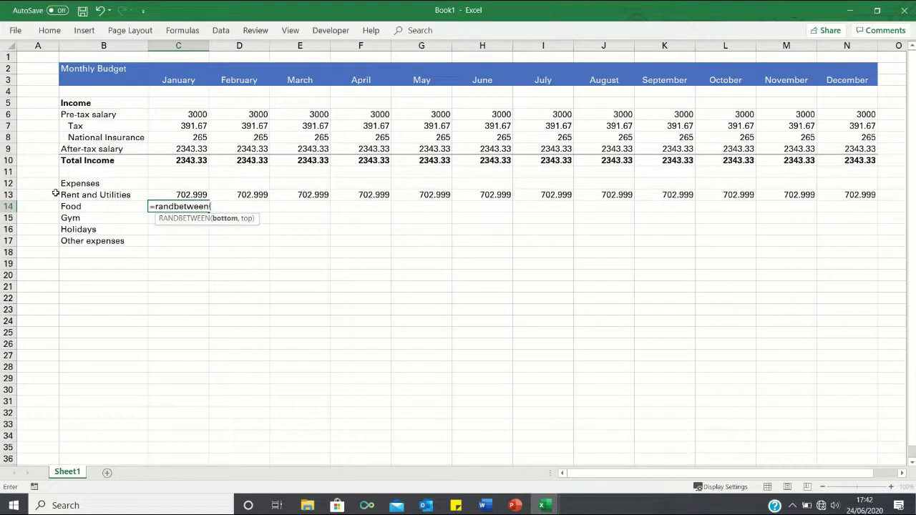
pyautogui.write('300,400')
pyautogui.press('Return')
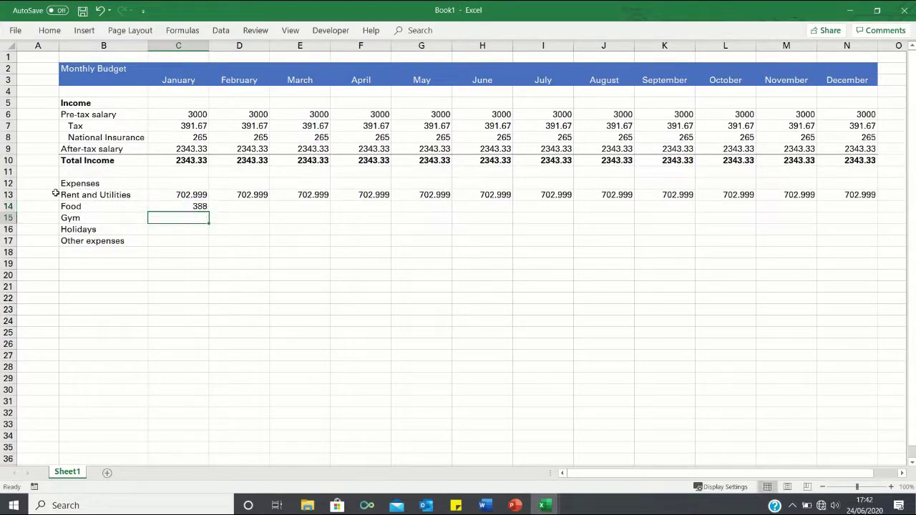
pyautogui.press('Up')
pyautogui.hotkey('shift', 'Right')
pyautogui.hotkey('shift', 'Right')
pyautogui.hotkey('shift', 'Right')
pyautogui.hotkey('shift', 'Right')
pyautogui.hotkey('shift', 'Right')
pyautogui.hotkey('shift', 'Right')
pyautogui.hotkey('shift', 'Right')
pyautogui.hotkey('shift', 'Right')
pyautogui.hotkey('shift', 'Right')
pyautogui.hotkey('shift', 'Right')
pyautogui.hotkey('shift', 'Right')
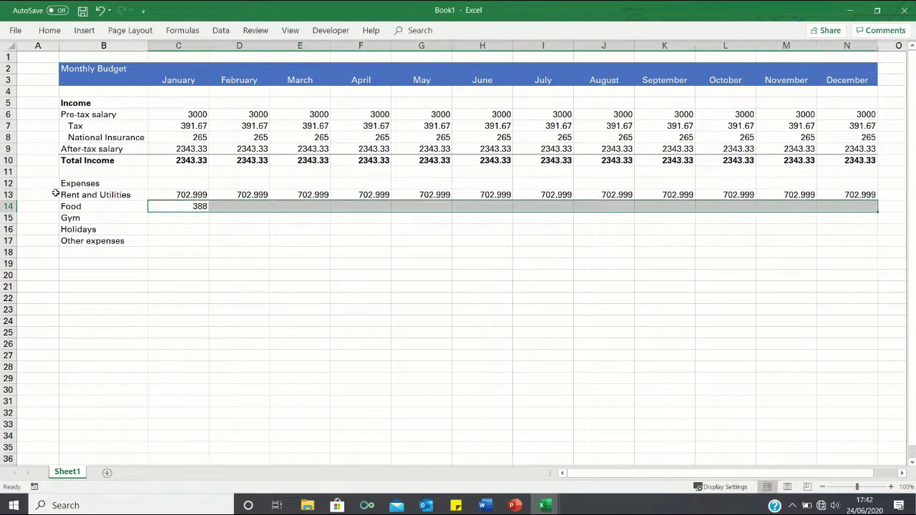
pyautogui.hotkey('ctrl', 'r')
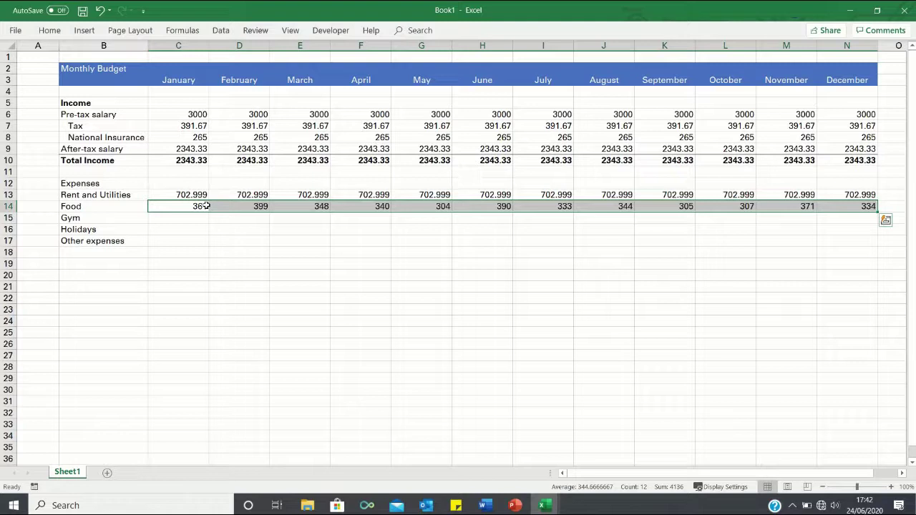
# - Enter a trial Gym amount, then paste the Food row C14:N14 back as values only
pyautogui.click(196, 218)
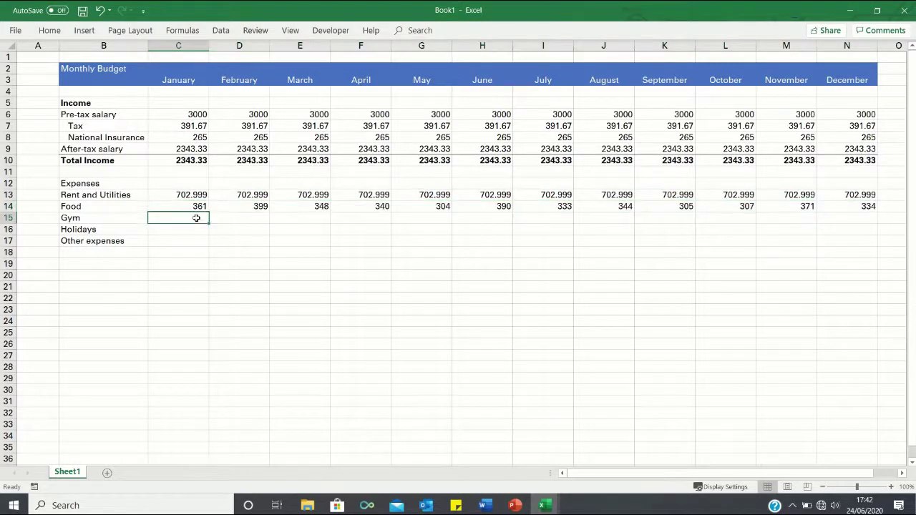
pyautogui.write('45')
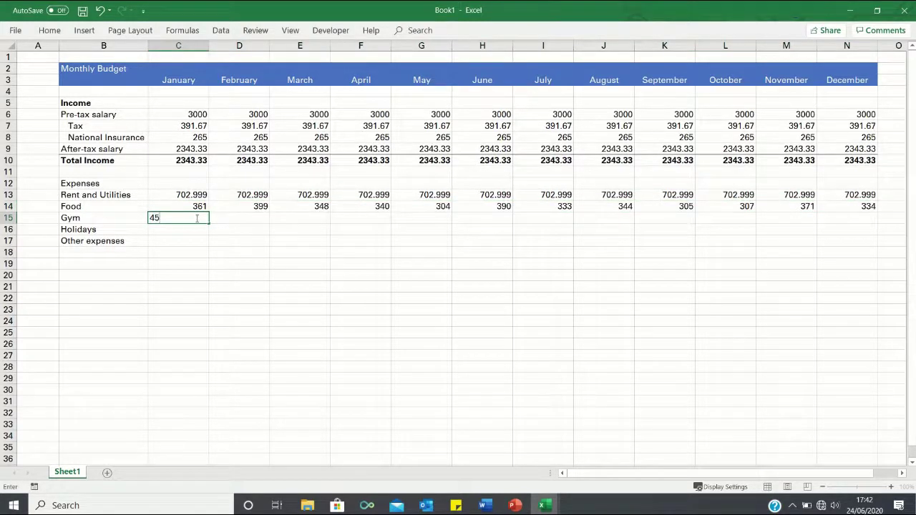
pyautogui.press('Return')
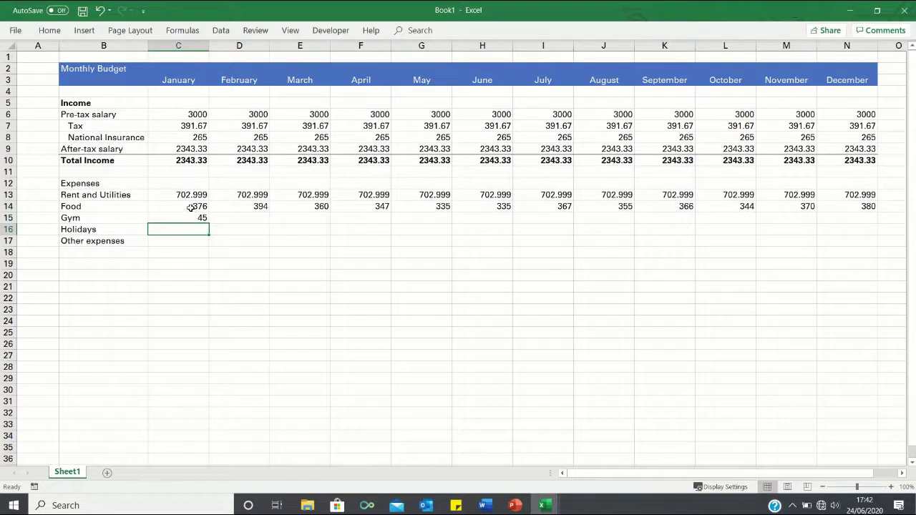
pyautogui.click(190, 208)
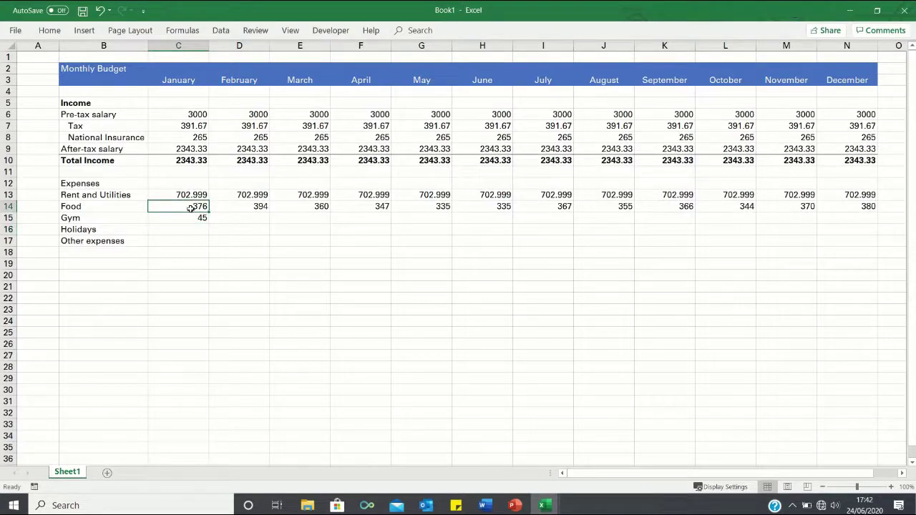
pyautogui.hotkey('ctrl', 'shift', 'Right')
pyautogui.hotkey('ctrl', 'c')
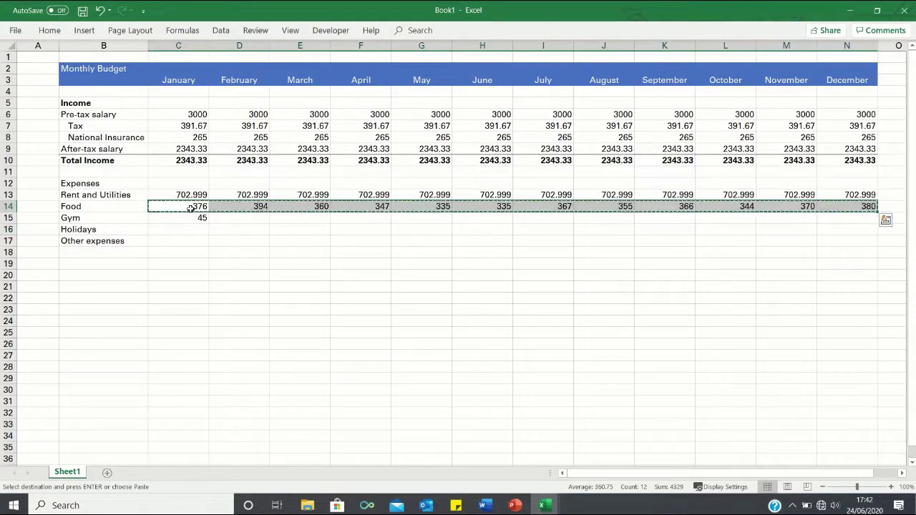
pyautogui.rightClick(198, 206)
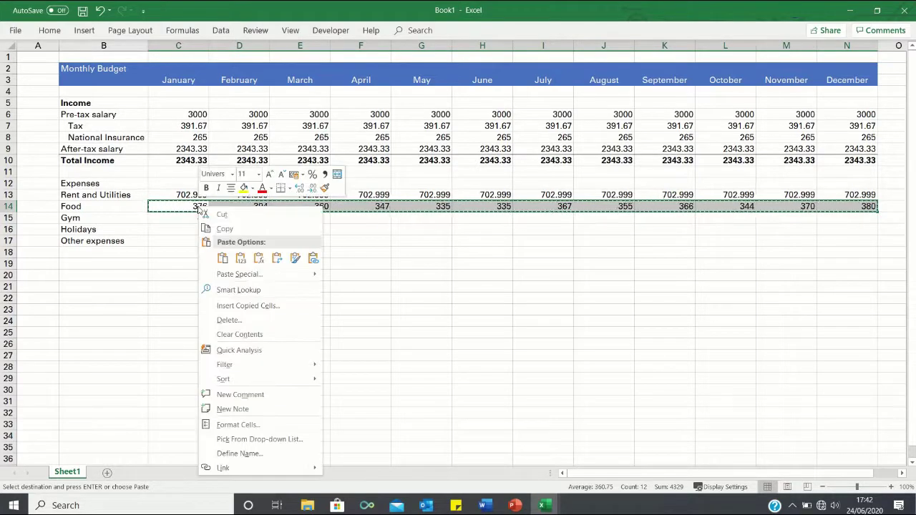
pyautogui.click(240, 275)
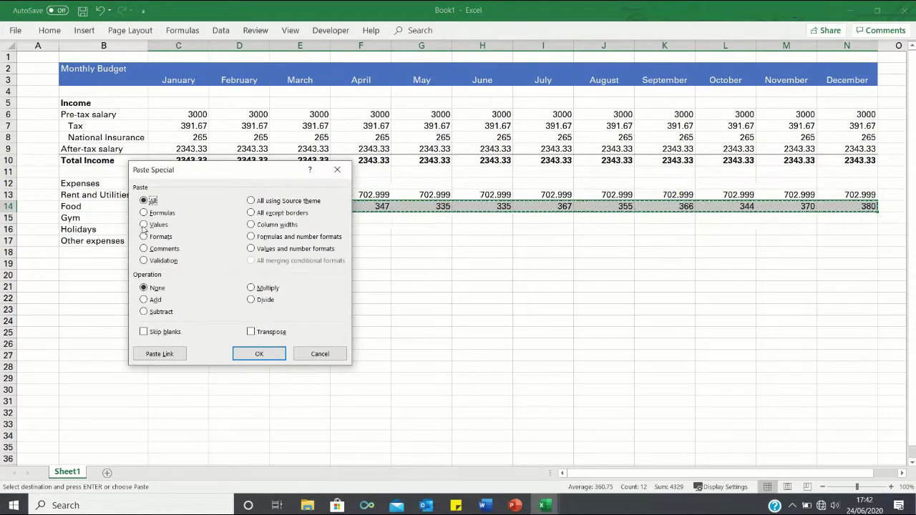
pyautogui.press('v')
pyautogui.click(259, 354)
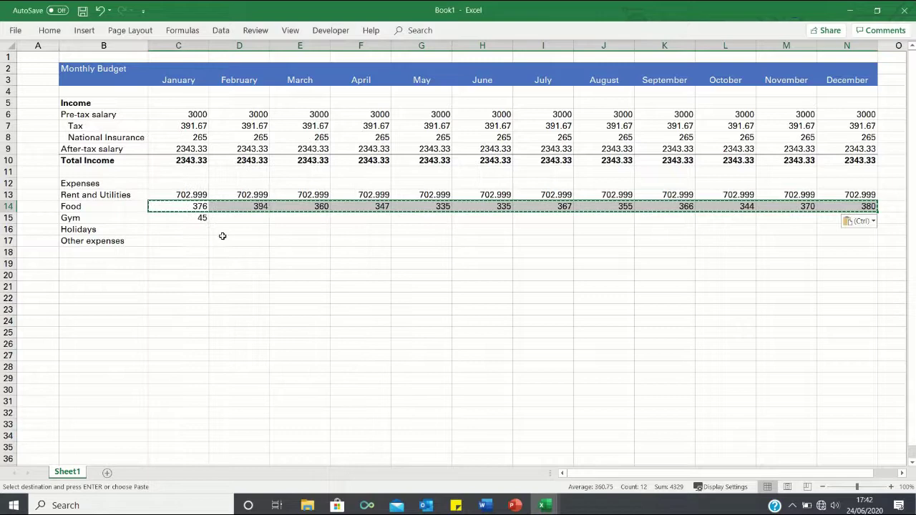
# - Set Gym to 25 in January and fill it across C15:N15
pyautogui.moveTo(194, 218); pyautogui.dragTo(358, 218)
pyautogui.click(194, 218)
pyautogui.press('Delete')
pyautogui.click(187, 229)
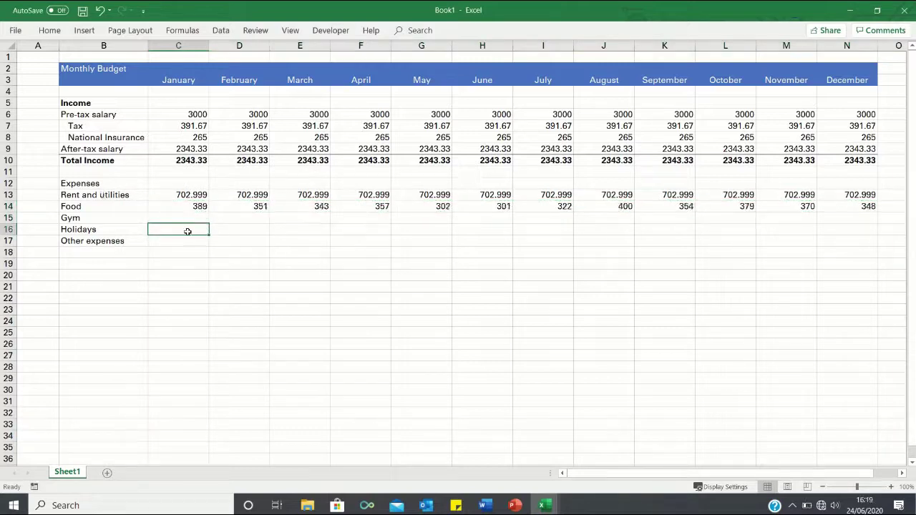
pyautogui.press('Up')
pyautogui.write('25')
pyautogui.press('Return')
pyautogui.press('Up')
pyautogui.hotkey('shift', 'Right')
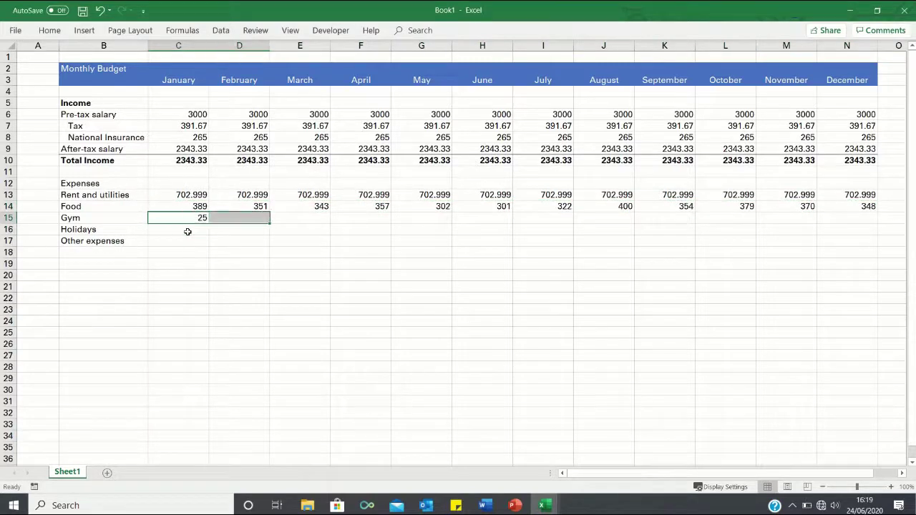
pyautogui.hotkey('shift', 'Right')
pyautogui.hotkey('shift', 'Right')
pyautogui.hotkey('shift', 'Right')
pyautogui.hotkey('shift', 'Right')
pyautogui.hotkey('shift', 'Right')
pyautogui.hotkey('shift', 'Right')
pyautogui.hotkey('shift', 'Right')
pyautogui.hotkey('shift', 'Right')
# - Enter 0 as January's Holidays amount and select along the Holidays row
pyautogui.hotkey('shift', 'Right')
pyautogui.hotkey('shift', 'Right')
pyautogui.hotkey('ctrl', 'r')
pyautogui.click(187, 231)
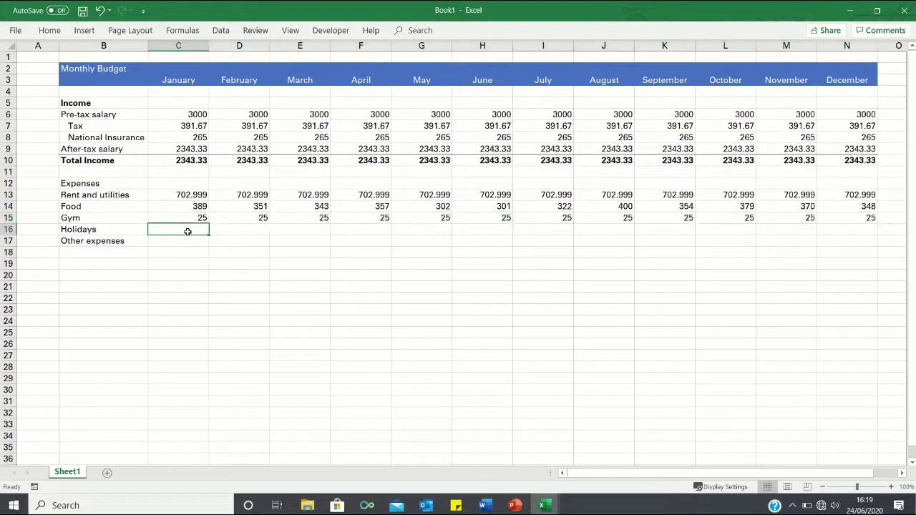
pyautogui.write('0')
pyautogui.press('Return')
pyautogui.press('Up')
pyautogui.hotkey('shift', 'Right')
pyautogui.hotkey('shift', 'Right')
pyautogui.hotkey('shift', 'Right')
pyautogui.hotkey('shift', 'Right')
pyautogui.hotkey('shift', 'Right')
pyautogui.hotkey('shift', 'Right')
pyautogui.hotkey('shift', 'Right')
pyautogui.hotkey('shift', 'Right')
pyautogui.hotkey('shift', 'Right')
pyautogui.hotkey('shift', 'Right')
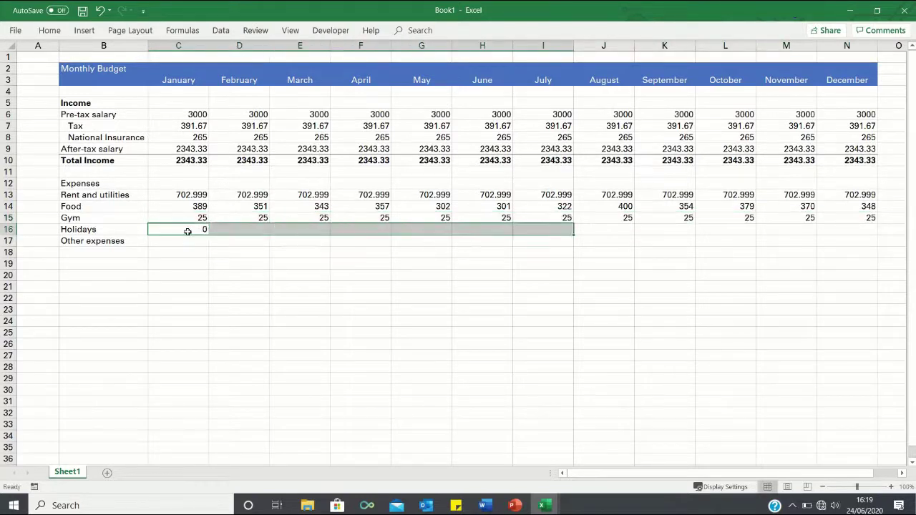
pyautogui.hotkey('shift', 'Right')
# - Fill Holidays with 0 through December, with 2000 in March (E16) and July (I16)
pyautogui.hotkey('ctrl', 'r')
pyautogui.press('Right')
pyautogui.press('Right')
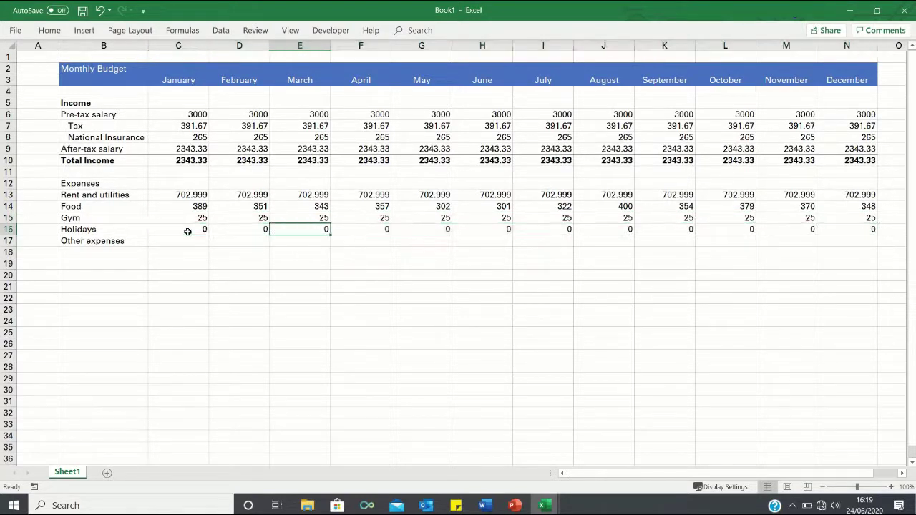
pyautogui.write('2000')
pyautogui.press('Return')
pyautogui.press('Up')
pyautogui.hotkey('ctrl', 'c')
pyautogui.press('Right')
pyautogui.press('Right')
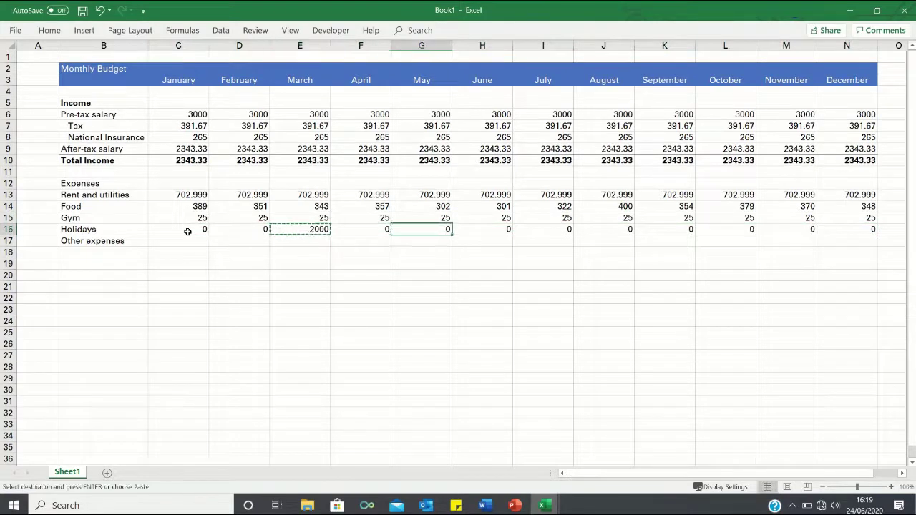
pyautogui.press('Right')
pyautogui.press('Right')
pyautogui.press('Return')
pyautogui.press('Down')
pyautogui.hotkey('ctrl', 'Left')
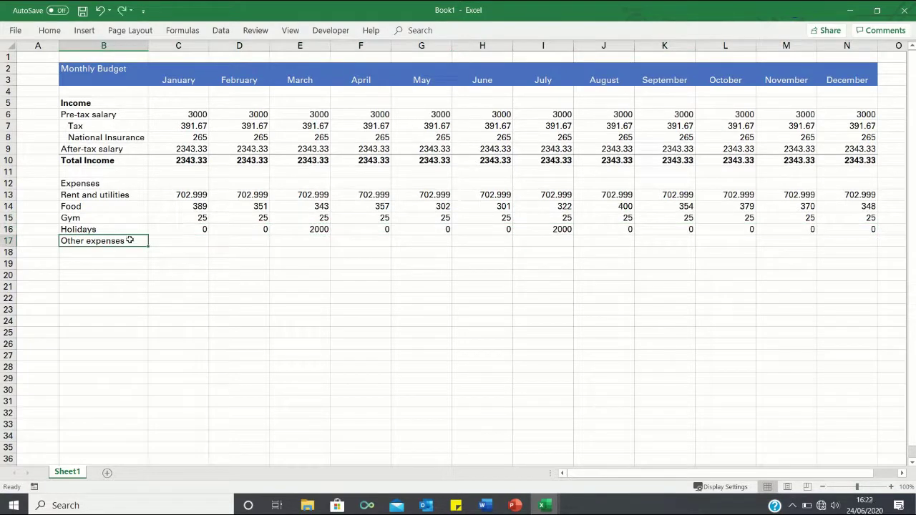
pyautogui.press('Right')
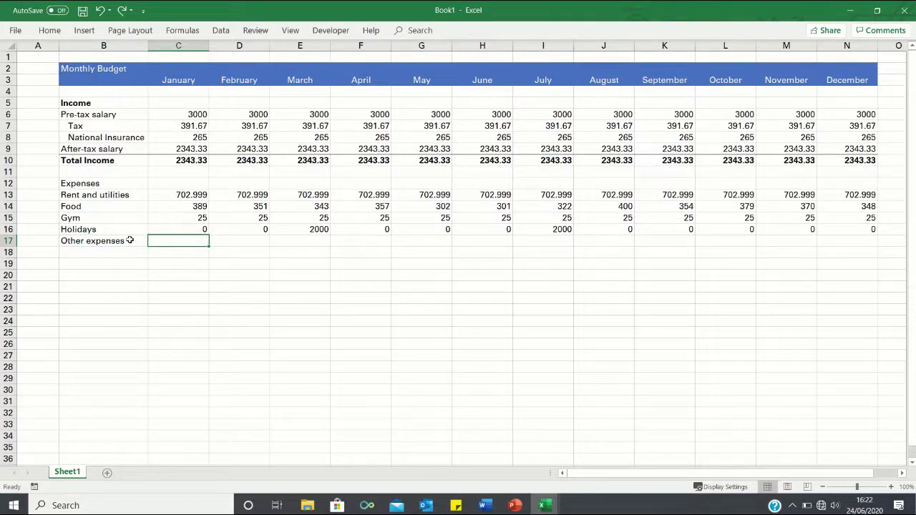
# - Set Other expenses to =0.1*C10 and fill it across every month
pyautogui.write('=0.1*')
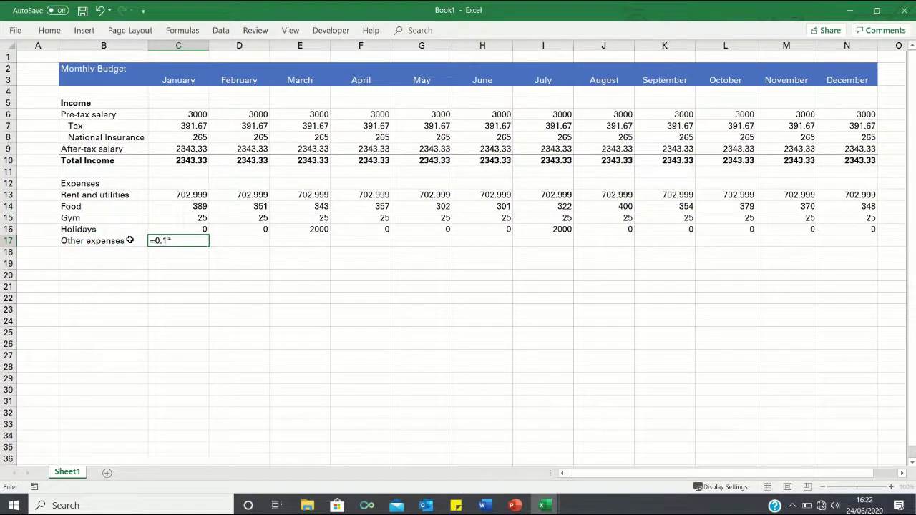
pyautogui.write('C10')
pyautogui.press('Return')
pyautogui.press('Up')
pyautogui.hotkey('shift', 'Right')
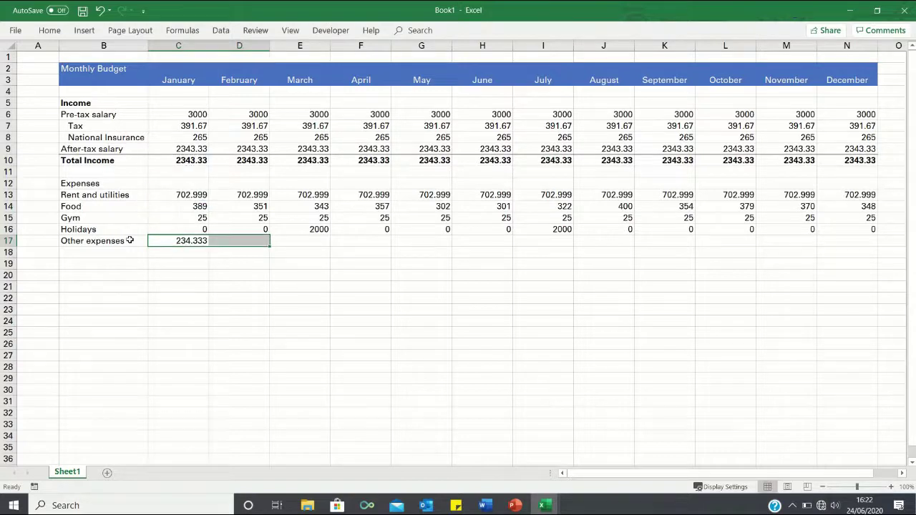
pyautogui.hotkey('shift', 'Right')
pyautogui.hotkey('shift', 'Right')
pyautogui.hotkey('shift', 'Right')
pyautogui.hotkey('shift', 'Right')
pyautogui.hotkey('shift', 'Right')
pyautogui.hotkey('shift', 'Right')
pyautogui.hotkey('shift', 'Right')
pyautogui.hotkey('shift', 'Right')
pyautogui.hotkey('shift', 'Right')
pyautogui.hotkey('shift', 'Right')
pyautogui.hotkey('ctrl', 'r')
# - Add a 'Total expenses' row summing C13:C17, filled across to December
pyautogui.press('Down')
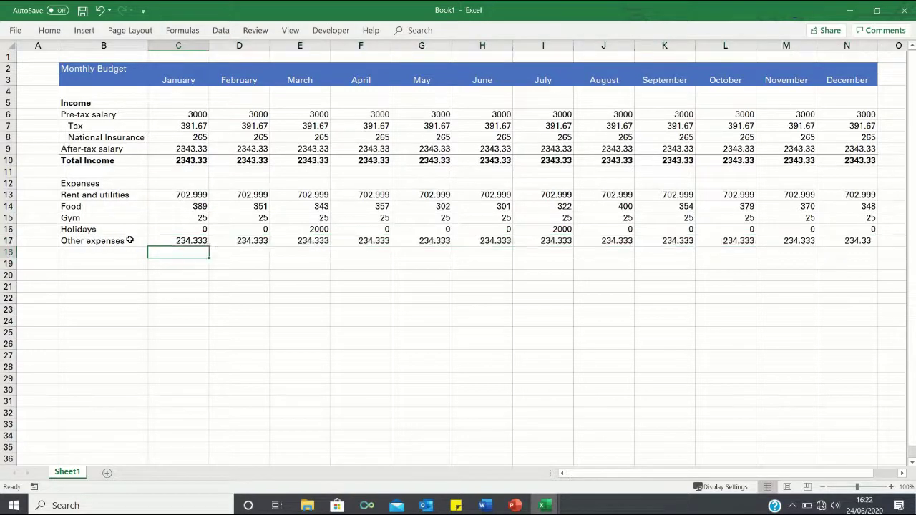
pyautogui.press('Left')
pyautogui.write('Total expe')
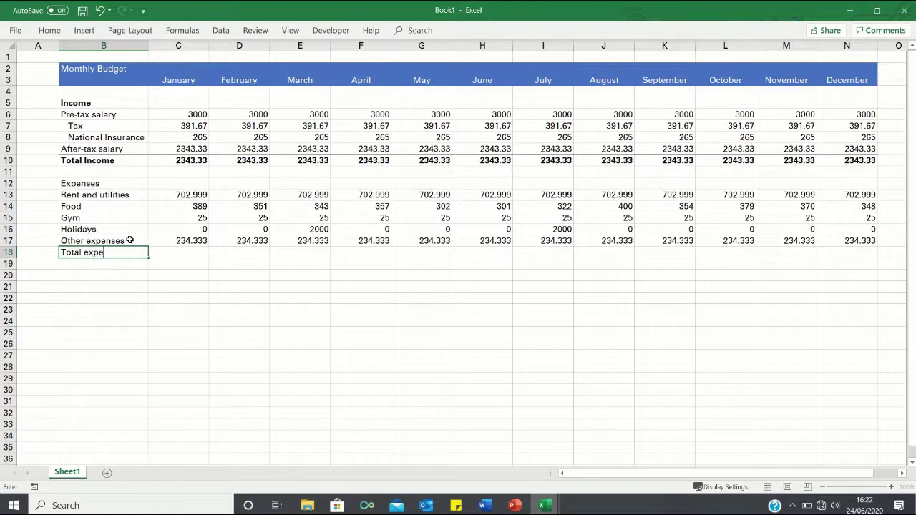
pyautogui.write('nses')
pyautogui.press('Right')
pyautogui.write('=s')
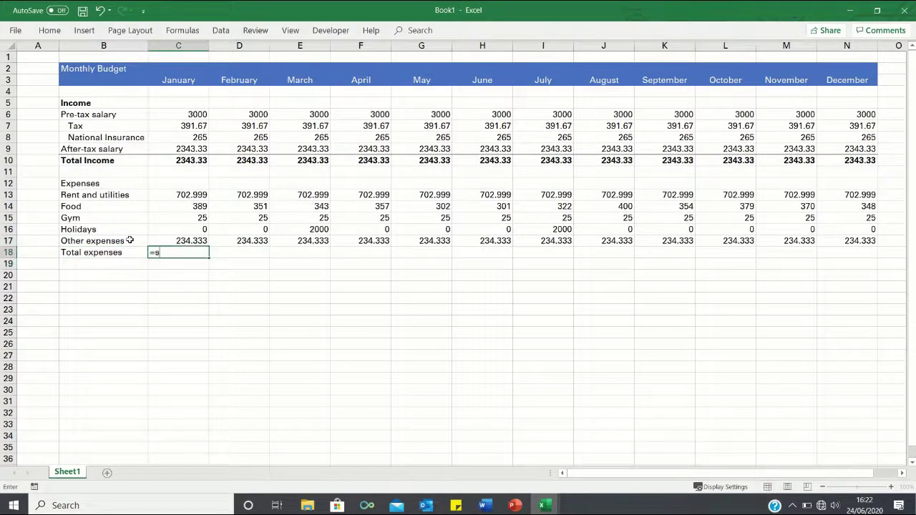
pyautogui.write('um(')
pyautogui.press('Up')
pyautogui.hotkey('shift', 'Up')
pyautogui.hotkey('shift', 'Up')
pyautogui.hotkey('shift', 'Up')
pyautogui.hotkey('shift', 'Up')
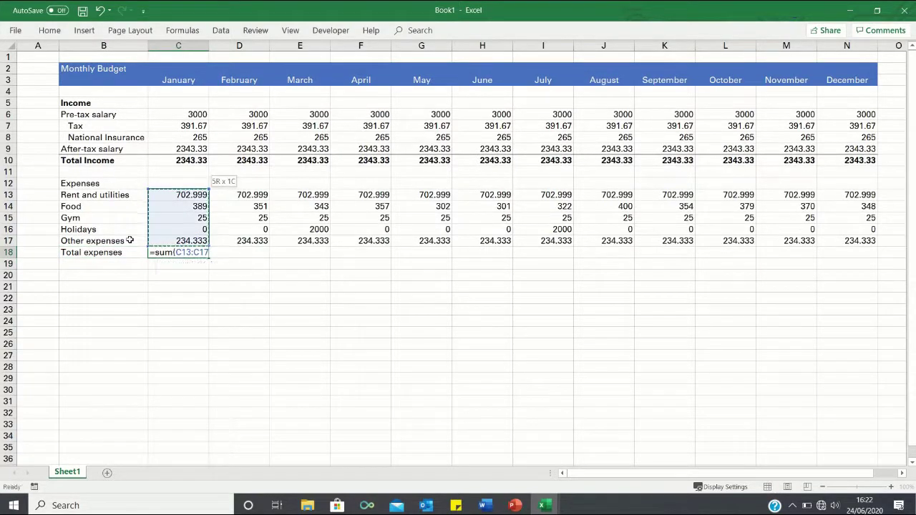
pyautogui.press('Return')
pyautogui.press('Up')
pyautogui.hotkey('shift', 'Right')
pyautogui.hotkey('shift', 'Right')
pyautogui.hotkey('shift', 'Right')
pyautogui.hotkey('shift', 'Right')
pyautogui.hotkey('shift', 'Right')
pyautogui.hotkey('shift', 'Right')
pyautogui.hotkey('shift', 'Right')
pyautogui.hotkey('shift', 'Right')
pyautogui.hotkey('shift', 'Right')
pyautogui.hotkey('shift', 'Right')
pyautogui.hotkey('shift', 'Right')
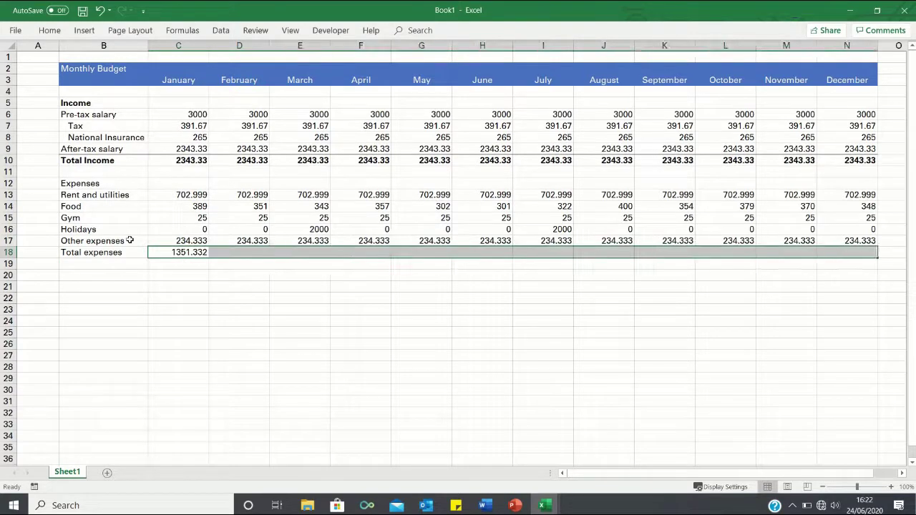
pyautogui.hotkey('ctrl', 'r')
pyautogui.click(103, 263)
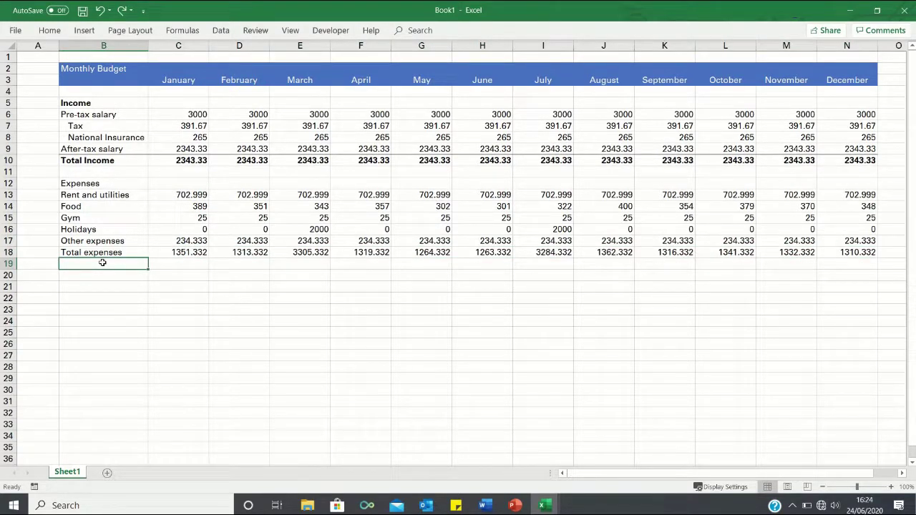
# - Make the Total expenses row and the Expenses heading bold
pyautogui.press('Up')
pyautogui.hotkey('ctrl', 'shift', 'Right')
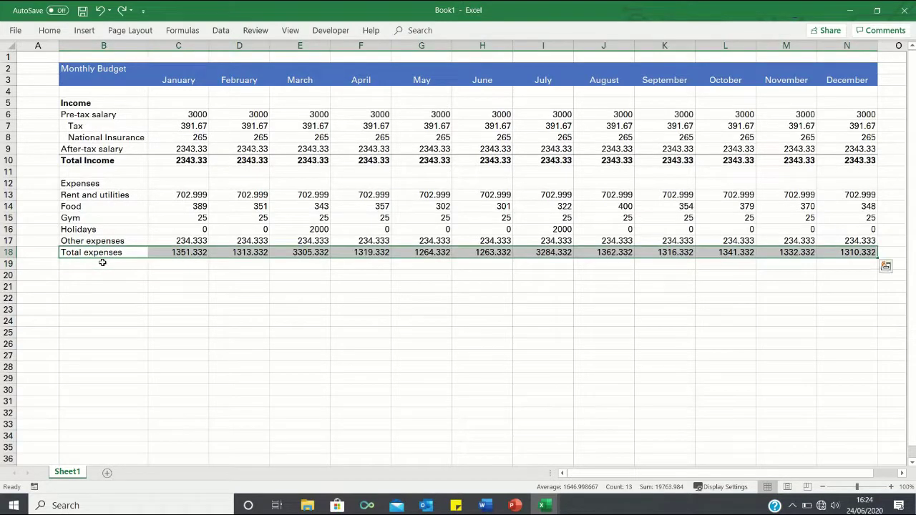
pyautogui.keyDown('ctrl'); pyautogui.click(98, 183); pyautogui.keyUp('ctrl')
pyautogui.hotkey('ctrl', 'b')
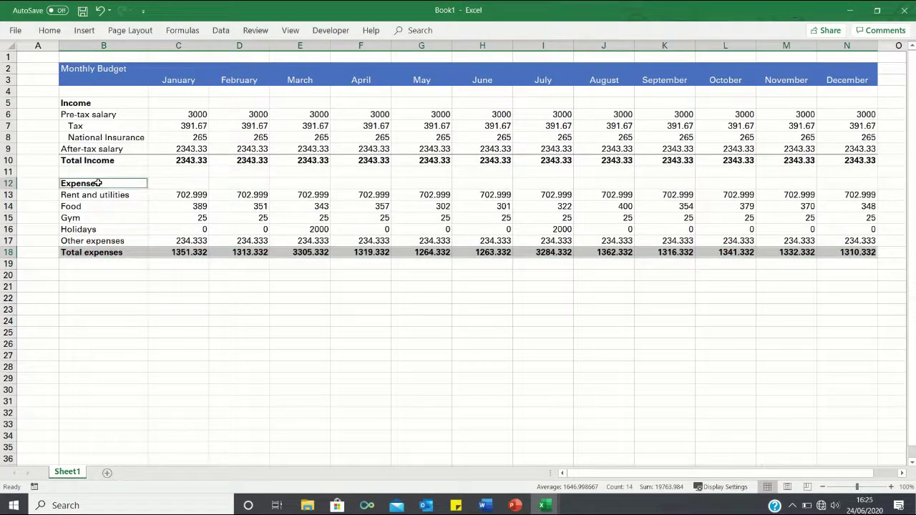
# - Indent the five expense item labels B13:B17 one level
pyautogui.press('Down')
pyautogui.press('Down')
pyautogui.press('Down')
pyautogui.press('Down')
pyautogui.press('Down')
pyautogui.hotkey('ctrl', 'shift', 'Right')
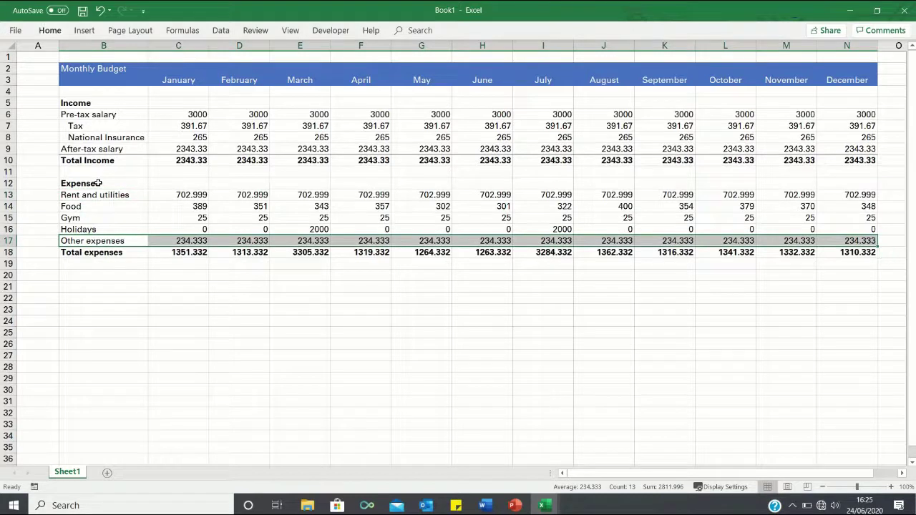
pyautogui.press('Up')
pyautogui.press('Up')
pyautogui.press('Up')
pyautogui.press('Up')
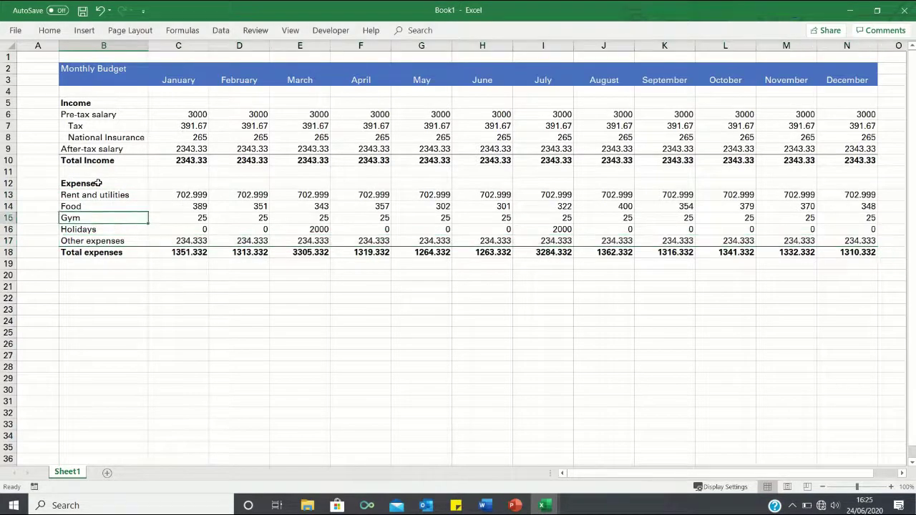
pyautogui.hotkey('shift', 'Down')
pyautogui.hotkey('shift', 'Down')
pyautogui.hotkey('shift', 'Down')
pyautogui.hotkey('shift', 'Down')
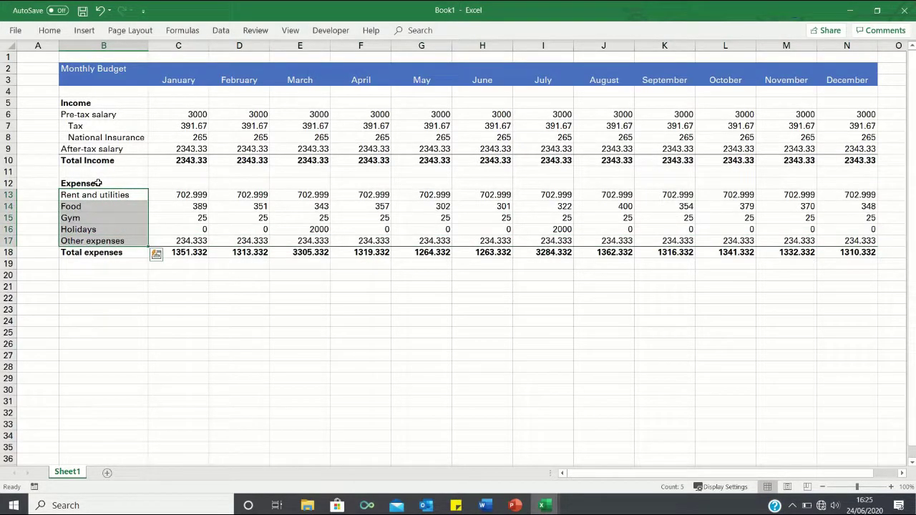
pyautogui.hotkey('alt', 'h')
pyautogui.press('6')
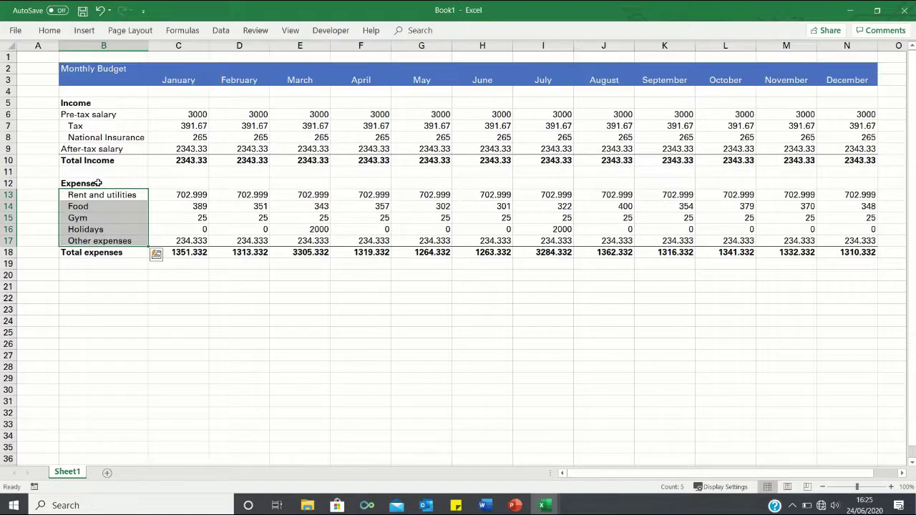
pyautogui.press('Down')
pyautogui.press('Down')
pyautogui.press('Down')
pyautogui.press('Down')
pyautogui.press('Down')
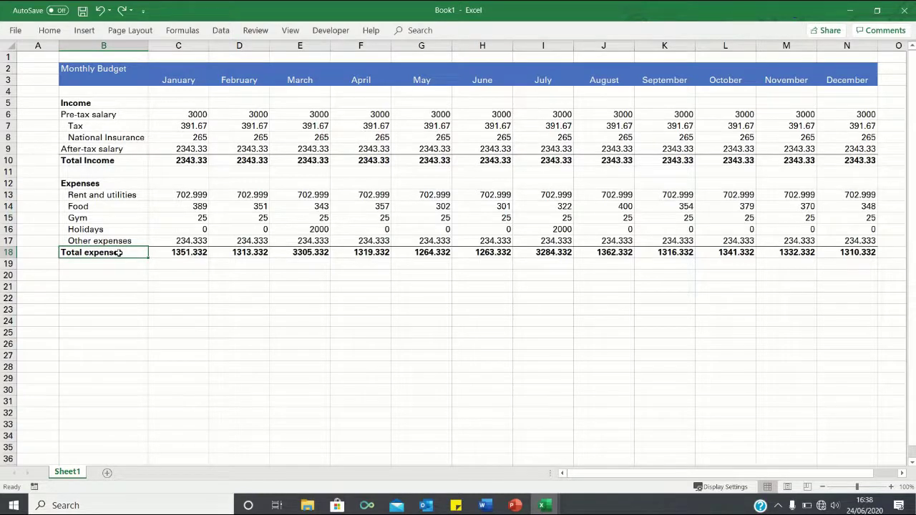
# - Add a Net Income row as Total Income minus Total expenses, filled across all months
pyautogui.press('Down')
pyautogui.press('Down')
pyautogui.write('Net Income')
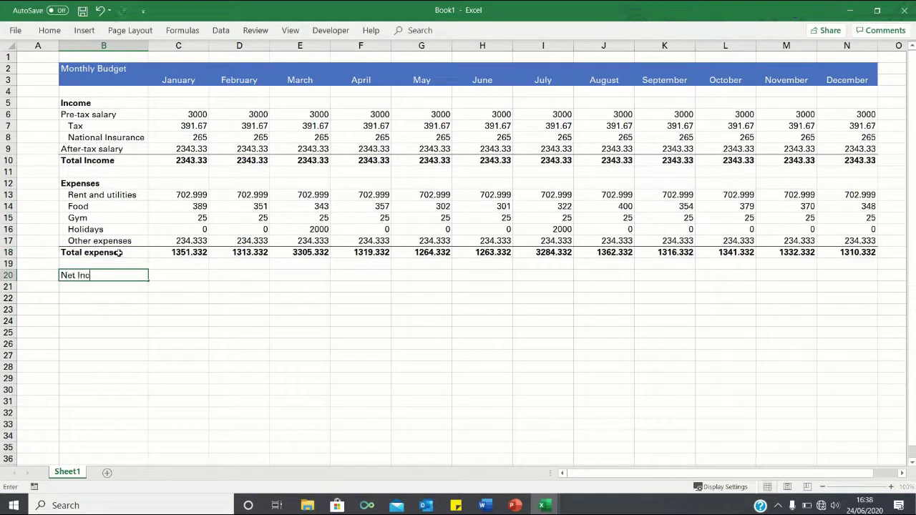
pyautogui.press('Return')
pyautogui.press('Right')
pyautogui.press('Up')
pyautogui.write('=')
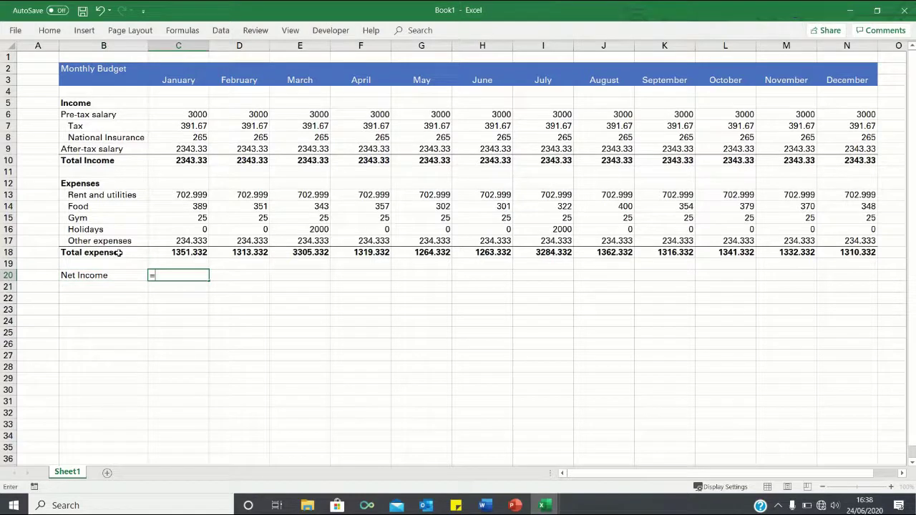
pyautogui.press('Up')
pyautogui.press('Up')
pyautogui.press('Up')
pyautogui.press('Up')
pyautogui.press('Up')
pyautogui.press('Up')
pyautogui.press('Up')
pyautogui.press('Up')
pyautogui.press('Up')
pyautogui.press('Up')
pyautogui.write('-')
pyautogui.press('Up')
pyautogui.press('Up')
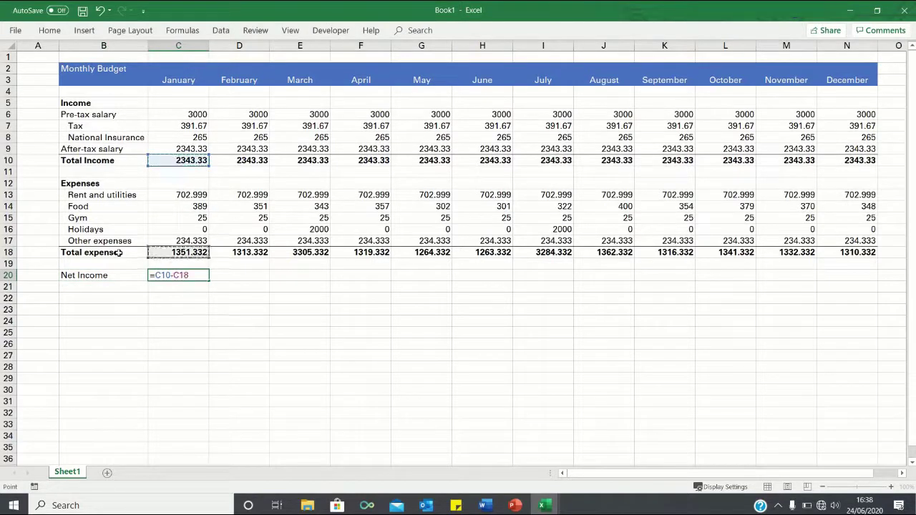
pyautogui.press('Return')
pyautogui.press('Up')
pyautogui.hotkey('shift', 'Right')
pyautogui.hotkey('shift', 'Right')
pyautogui.hotkey('shift', 'Right')
pyautogui.hotkey('shift', 'Right')
pyautogui.hotkey('shift', 'Right')
pyautogui.hotkey('shift', 'Right')
pyautogui.hotkey('shift', 'Right')
pyautogui.hotkey('shift', 'Right')
pyautogui.hotkey('shift', 'Right')
pyautogui.hotkey('shift', 'Right')
pyautogui.hotkey('shift', 'Right')
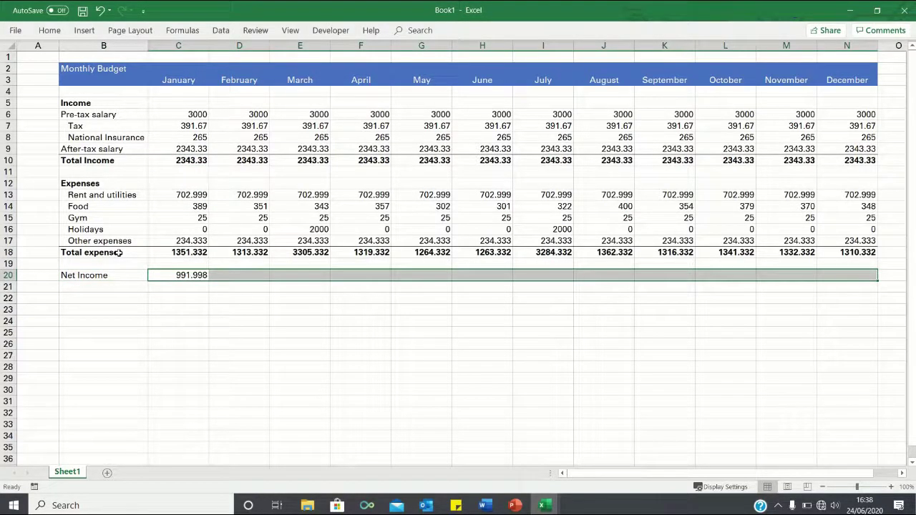
pyautogui.hotkey('ctrl', 'r')
pyautogui.press('Down')
# - Add an Opening Balance row with 1000 for January
pyautogui.press('Left')
pyautogui.write('Openin')
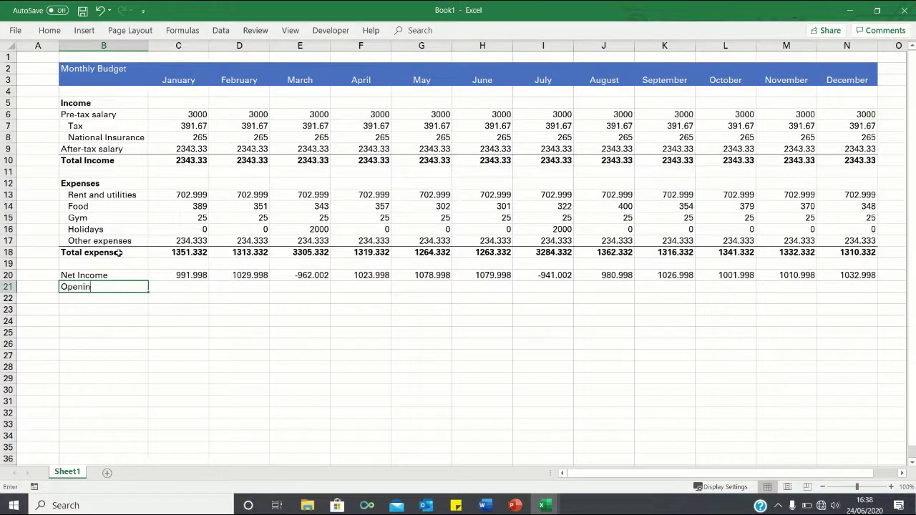
pyautogui.write('g Balance')
pyautogui.press('Return')
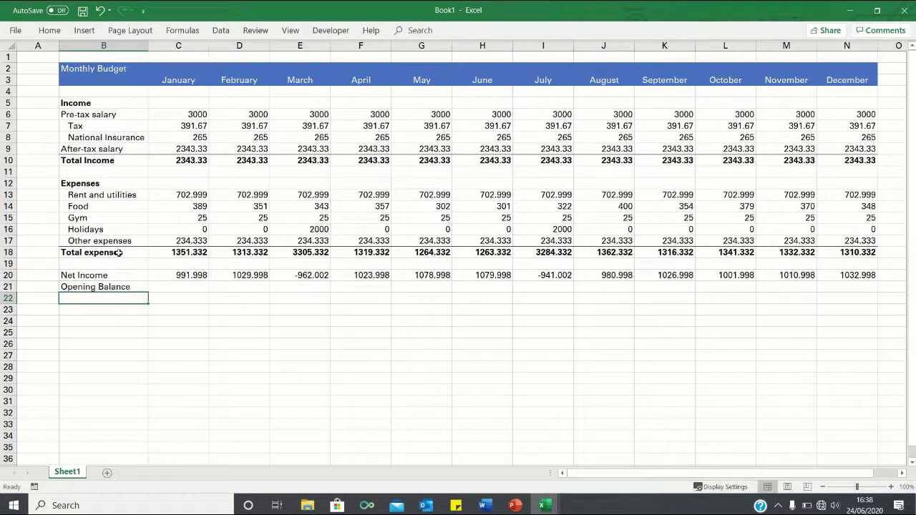
pyautogui.press('Right')
pyautogui.press('Up')
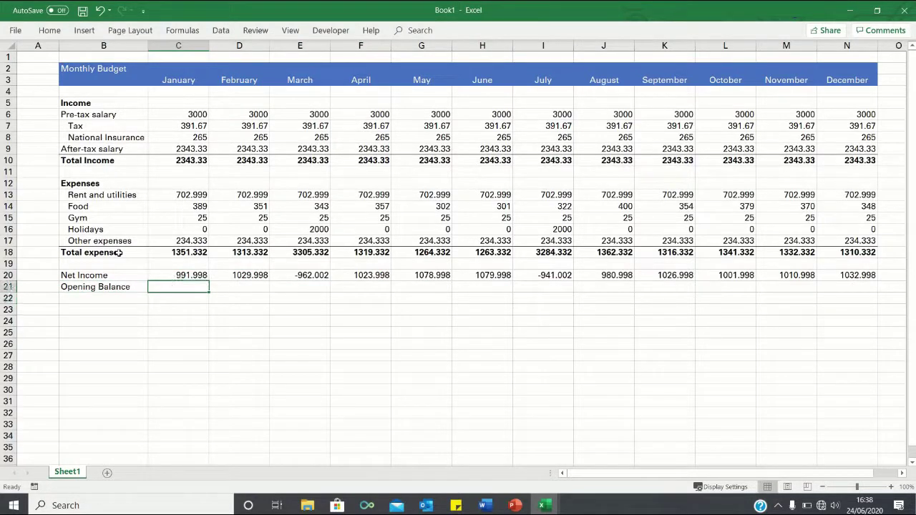
pyautogui.write('1000')
pyautogui.press('Return')
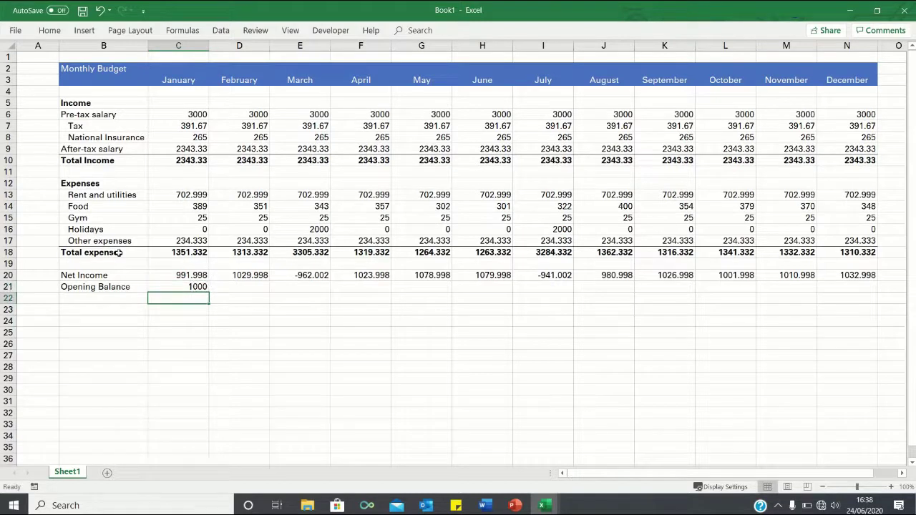
# - Add a Closing Balance row with January =C20+C21, giving 1991.998
pyautogui.press('Left')
pyautogui.write('Closing ')
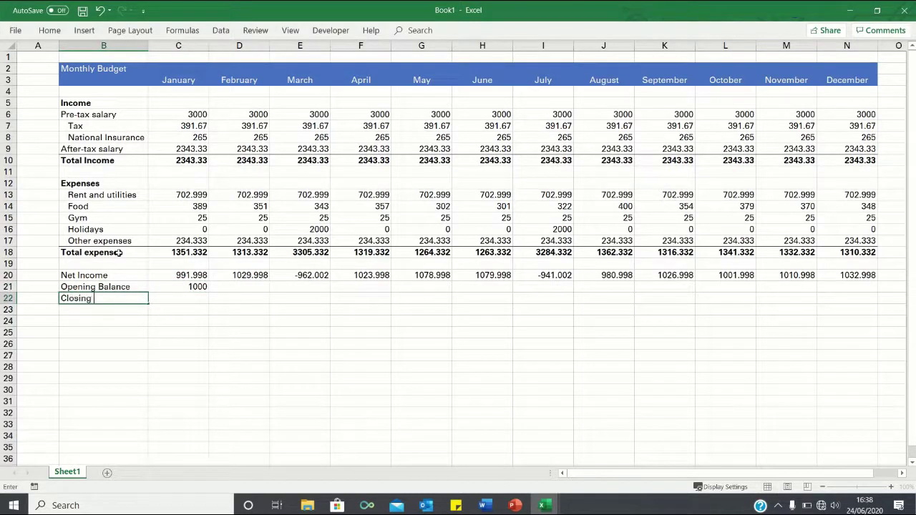
pyautogui.write('Balance')
pyautogui.press('Return')
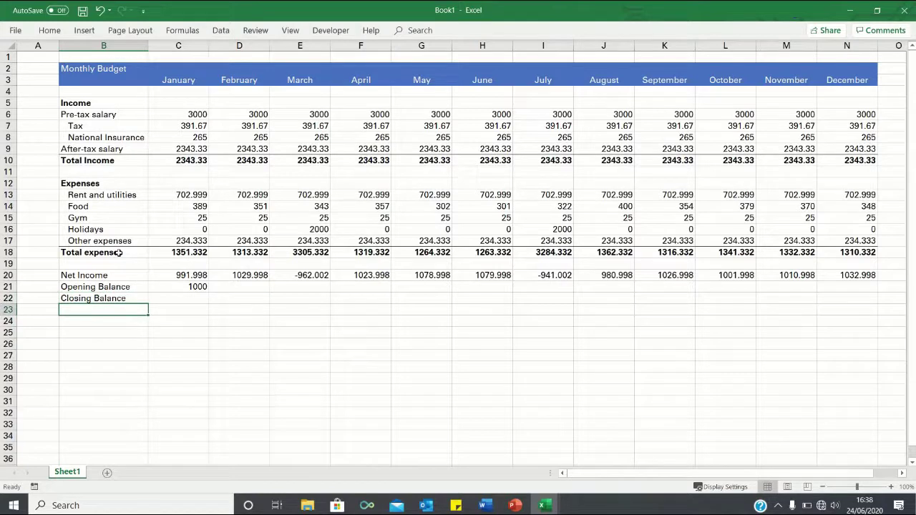
pyautogui.press('Right')
pyautogui.press('Up')
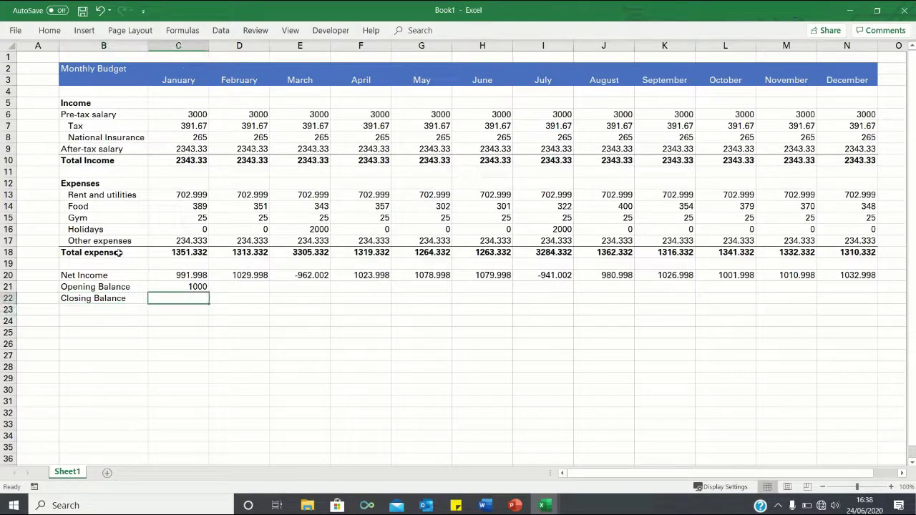
pyautogui.write('=')
pyautogui.press('Up')
pyautogui.press('Up')
pyautogui.write('+')
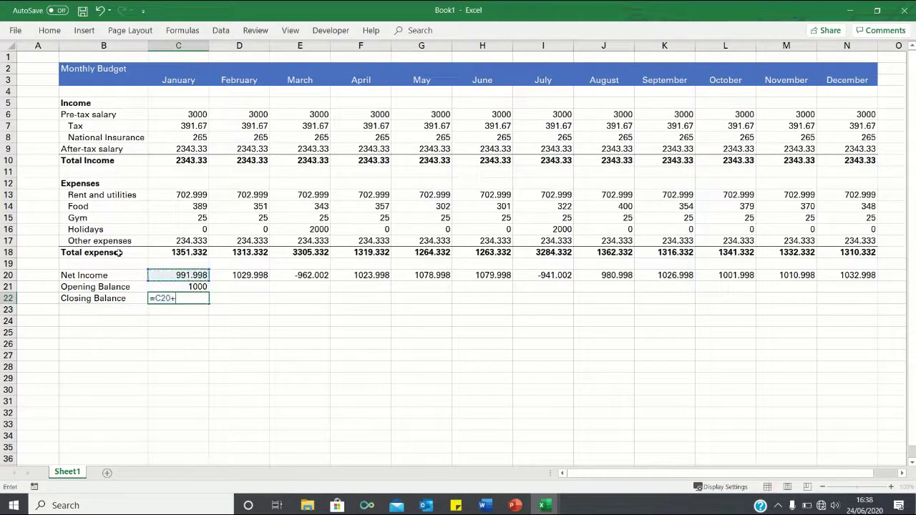
pyautogui.press('Up')
pyautogui.press('Return')
pyautogui.press('Up')
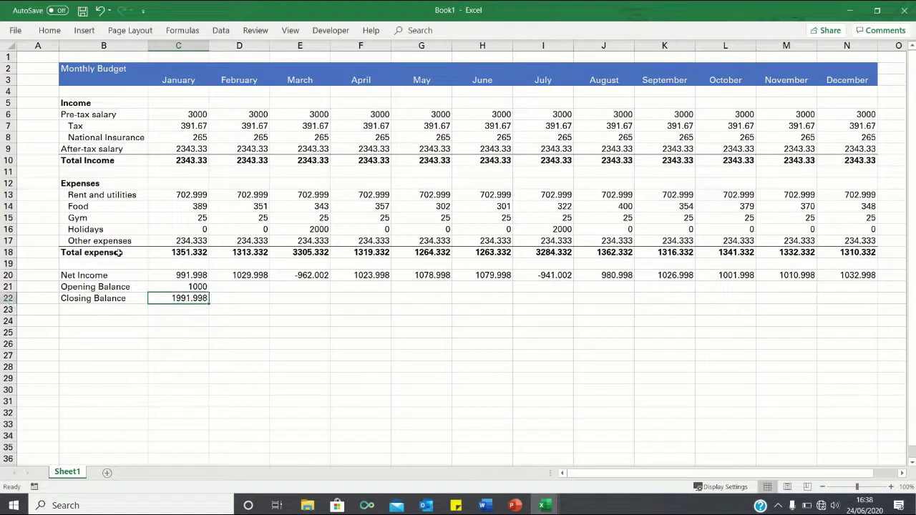
pyautogui.press('Up')
pyautogui.press('Right')
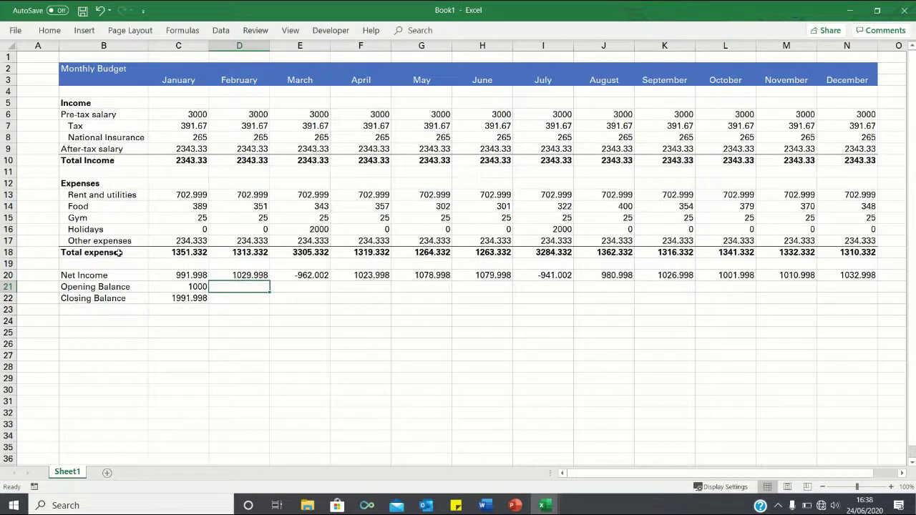
# - Set February's opening balance to =C22, fill it to N21, and select closing balances C22:N22
pyautogui.write('=')
pyautogui.press('Left')
pyautogui.press('Down')
pyautogui.hotkey('ctrl', 'Return')
pyautogui.hotkey('shift', 'Right')
pyautogui.hotkey('shift', 'Right')
pyautogui.hotkey('shift', 'Right')
pyautogui.hotkey('shift', 'Right')
pyautogui.hotkey('shift', 'Right')
pyautogui.hotkey('shift', 'Right')
pyautogui.hotkey('shift', 'Right')
pyautogui.hotkey('shift', 'Right')
pyautogui.hotkey('shift', 'Right')
pyautogui.hotkey('shift', 'Right')
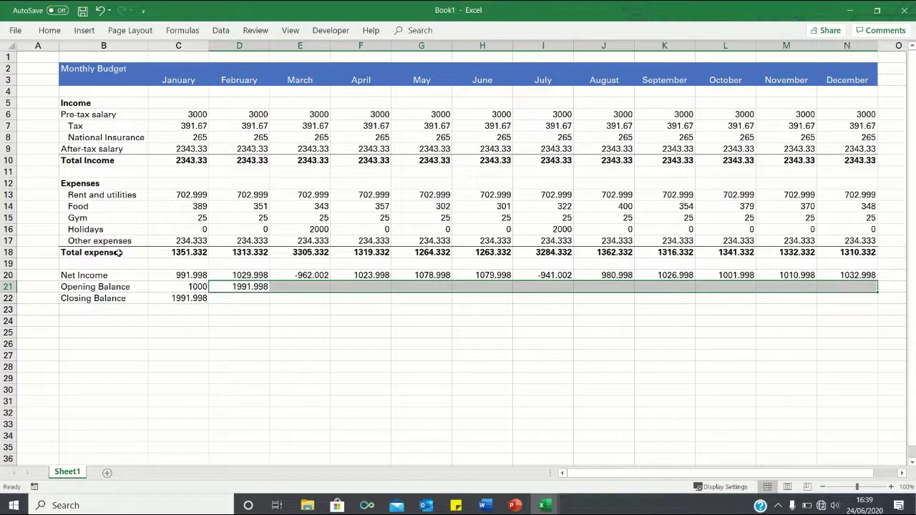
pyautogui.hotkey('ctrl', 'r')
pyautogui.press('Right')
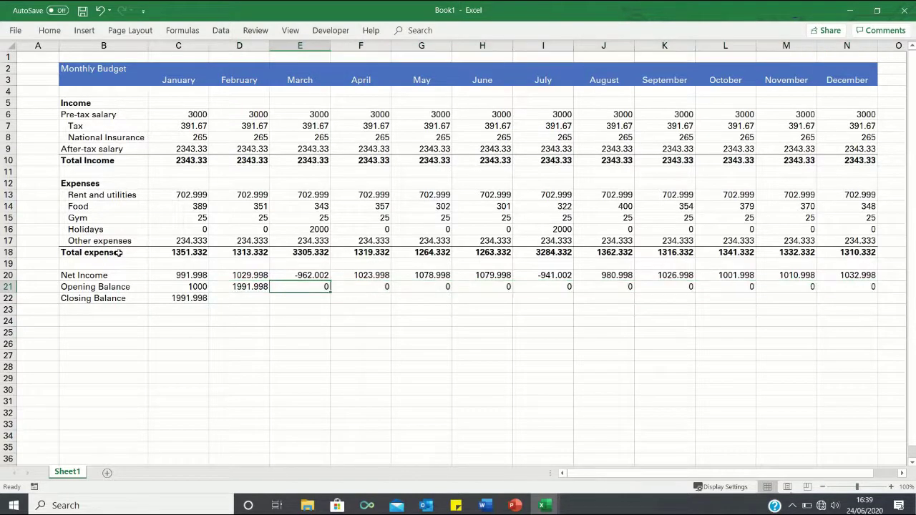
pyautogui.press('Down')
pyautogui.press('Left')
pyautogui.press('Left')
pyautogui.hotkey('shift', 'Right')
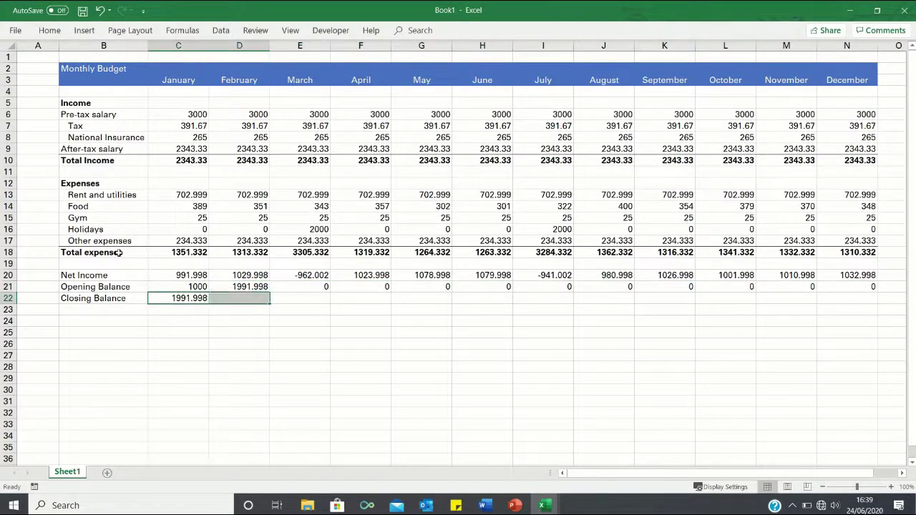
pyautogui.hotkey('shift', 'Right')
pyautogui.hotkey('shift', 'Right')
pyautogui.hotkey('shift', 'Right')
pyautogui.hotkey('shift', 'Right')
pyautogui.hotkey('shift', 'Right')
pyautogui.hotkey('shift', 'Right')
pyautogui.hotkey('shift', 'Right')
pyautogui.hotkey('shift', 'Right')
pyautogui.hotkey('shift', 'Right')
pyautogui.hotkey('shift', 'Right')
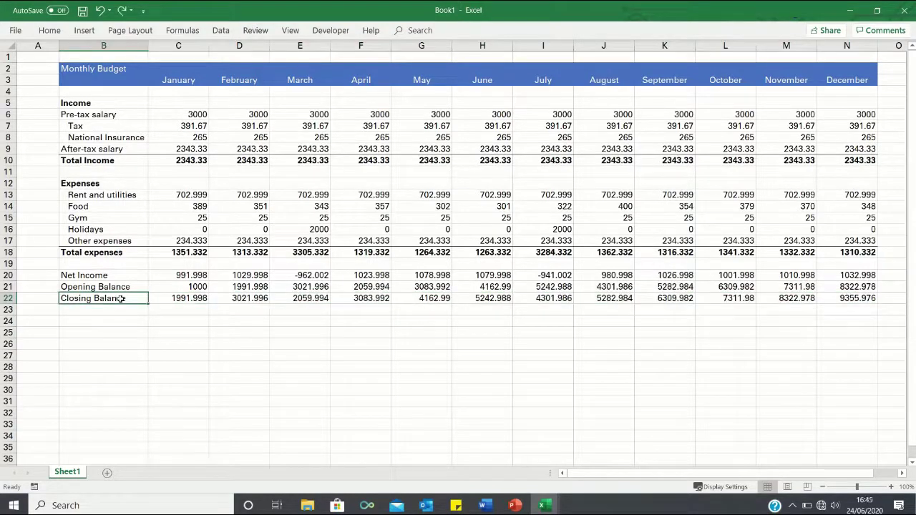
# - Make the Net Income, Opening Balance and Closing Balance rows B20:N22 bold
pyautogui.press('Up')
pyautogui.press('Up')
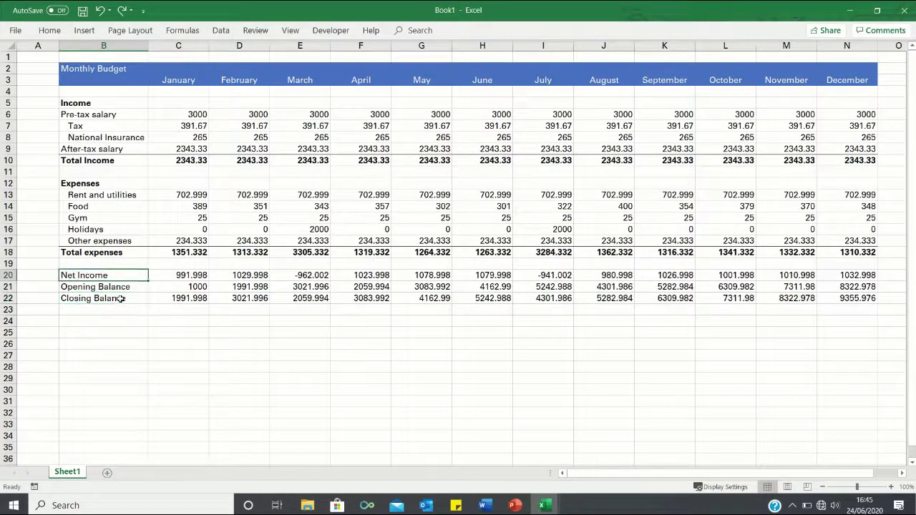
pyautogui.hotkey('ctrl', 'shift', 'Right')
pyautogui.hotkey('shift', 'Down')
pyautogui.hotkey('shift', 'Down')
pyautogui.hotkey('ctrl', 'b')
pyautogui.press('Down')
# - Add a bottom border under row 19, B19:N19
pyautogui.press('Up')
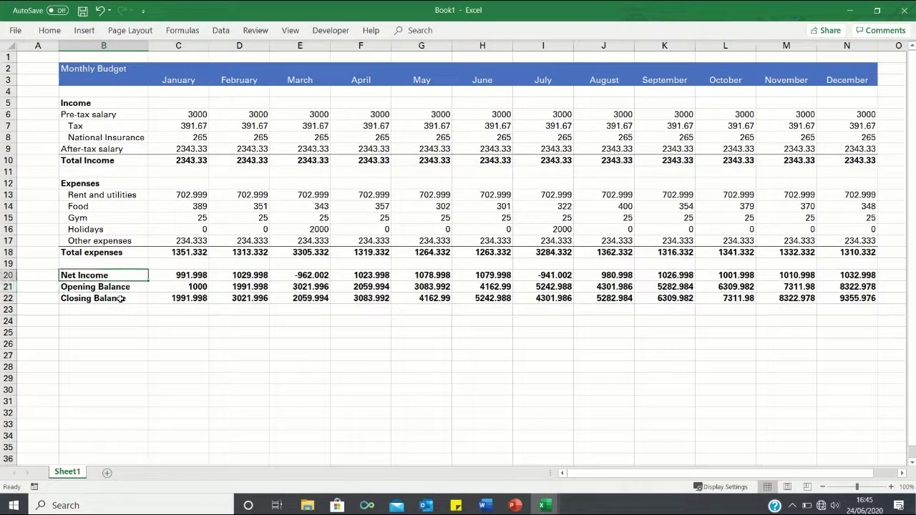
pyautogui.press('Up')
pyautogui.hotkey('shift', 'Right')
pyautogui.hotkey('shift', 'Right')
pyautogui.hotkey('shift', 'Right')
pyautogui.hotkey('shift', 'Right')
pyautogui.hotkey('shift', 'Right')
pyautogui.hotkey('shift', 'Right')
pyautogui.hotkey('shift', 'Right')
pyautogui.hotkey('shift', 'Right')
pyautogui.hotkey('shift', 'Right')
pyautogui.hotkey('shift', 'Right')
pyautogui.hotkey('shift', 'Right')
pyautogui.hotkey('shift', 'Right')
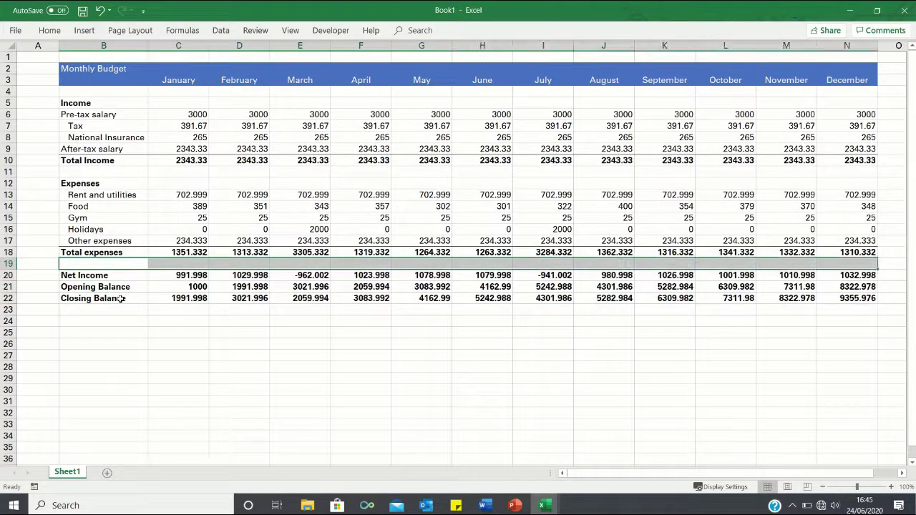
pyautogui.hotkey('alt', 'h')
pyautogui.press('b')
pyautogui.press('o')
pyautogui.press('Down')
# - Add bottom borders under the Net Income and Opening Balance rows
pyautogui.hotkey('ctrl', 'shift', 'Right')
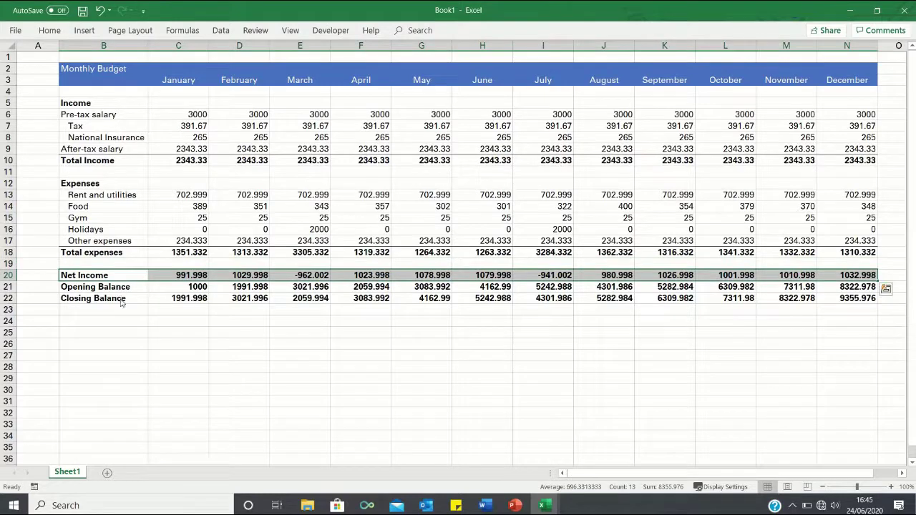
pyautogui.hotkey('alt', 'h')
pyautogui.press('b')
pyautogui.press('p')
pyautogui.press('Down')
pyautogui.hotkey('ctrl', 'shift', 'Right')
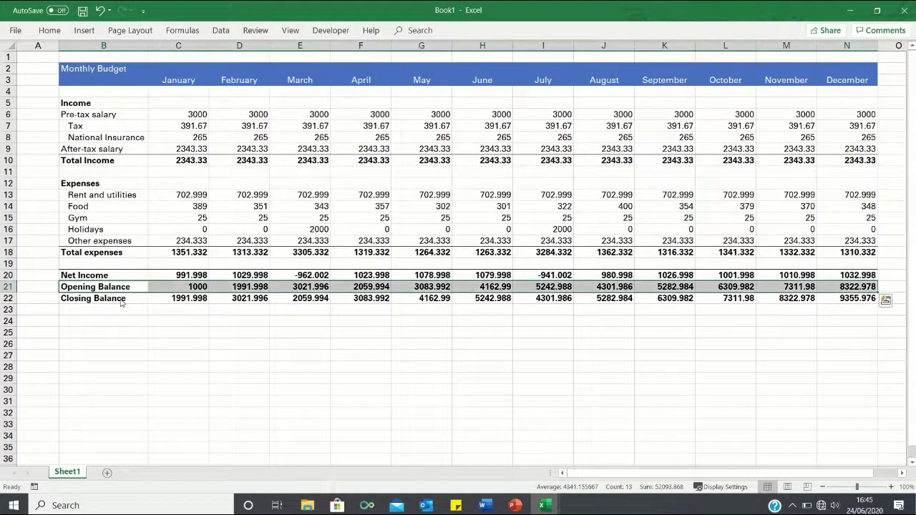
pyautogui.hotkey('alt', 'h')
pyautogui.press('b')
pyautogui.press('o')
pyautogui.press('Down')
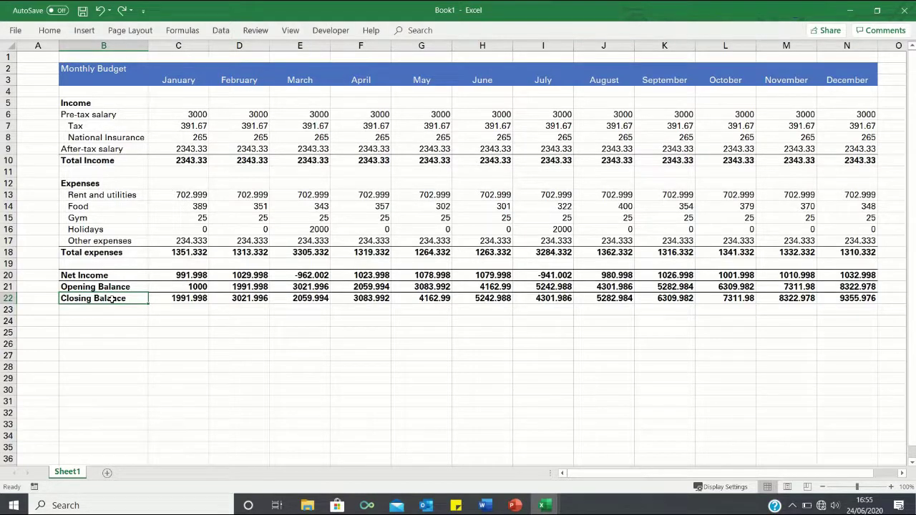
# - Select the month headers B3:N3 with the Net Income (B20:N20) and Closing Balance (B22:N22) rows, then bring up the combo chart types
pyautogui.click(93, 81)
pyautogui.hotkey('ctrl', 'shift', 'Right')
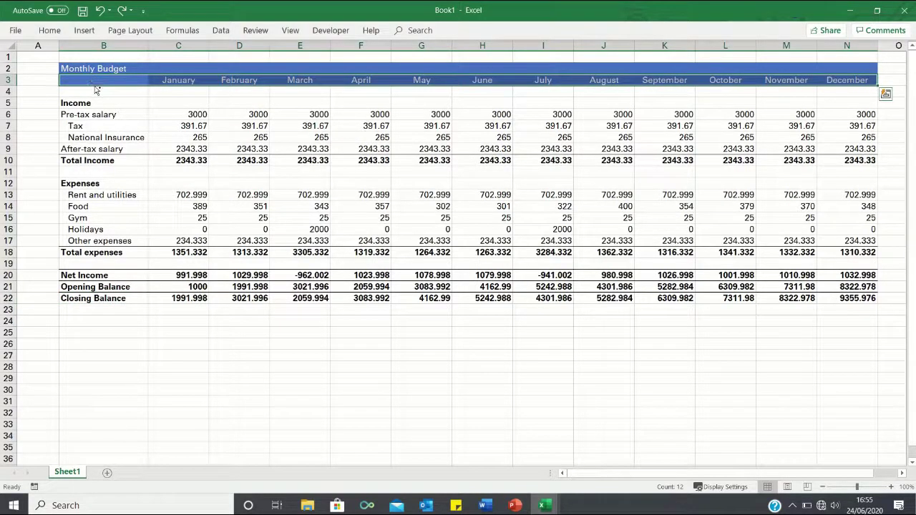
pyautogui.keyDown('ctrl'); pyautogui.click(126, 274); pyautogui.keyUp('ctrl')
pyautogui.hotkey('ctrl', 'shift', 'Right')
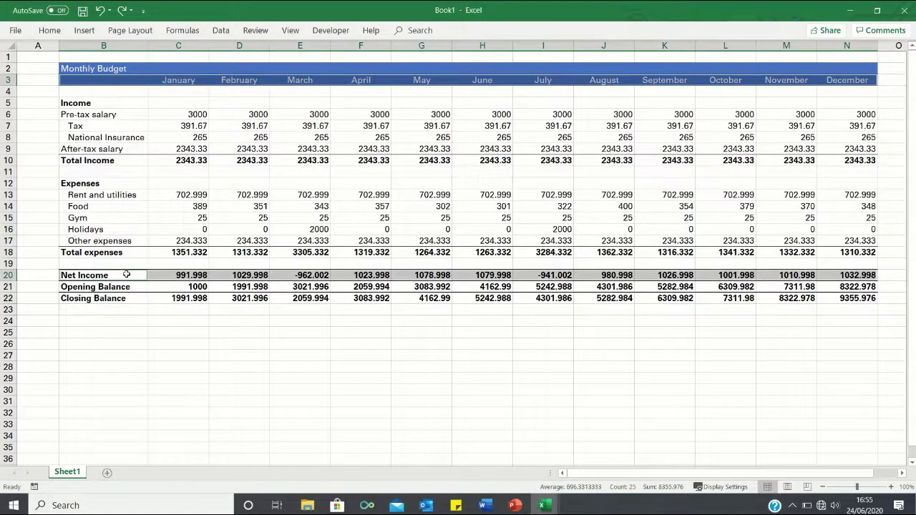
pyautogui.keyDown('ctrl'); pyautogui.click(123, 299); pyautogui.keyUp('ctrl')
pyautogui.hotkey('ctrl', 'shift', 'Right')
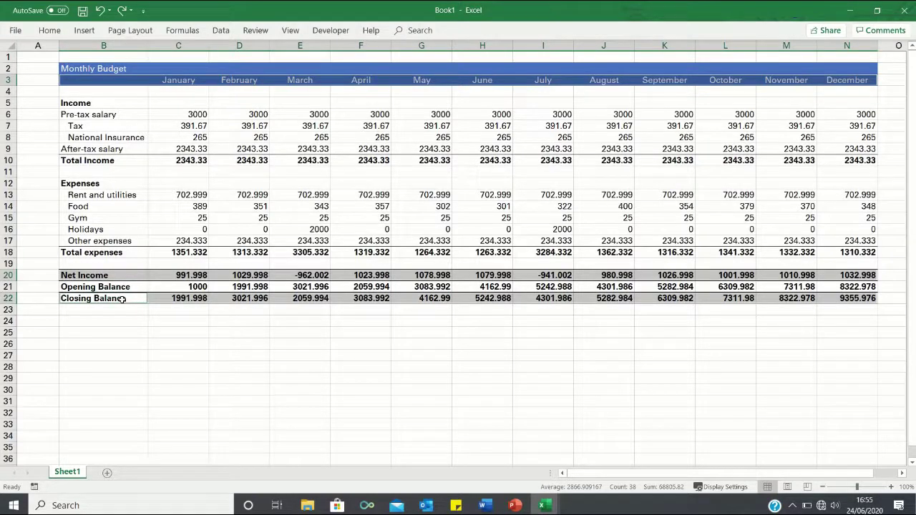
pyautogui.click(83, 30)
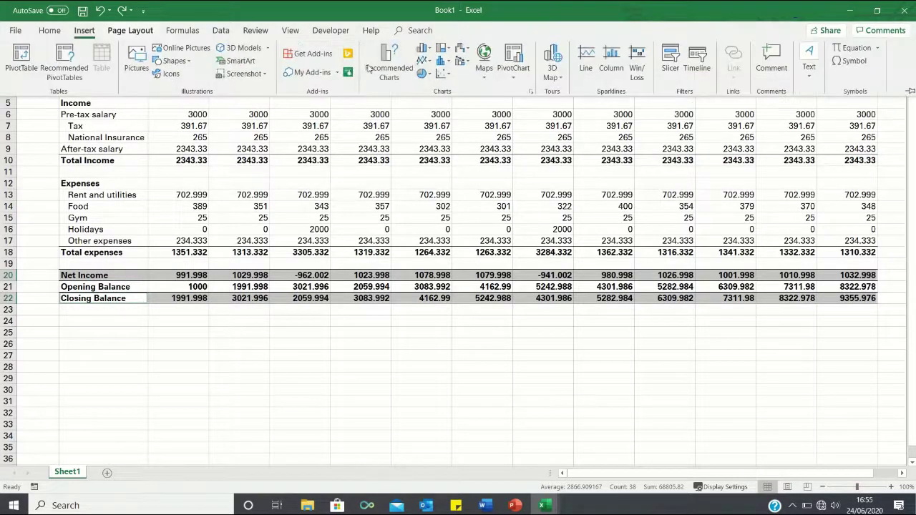
pyautogui.click(464, 62)
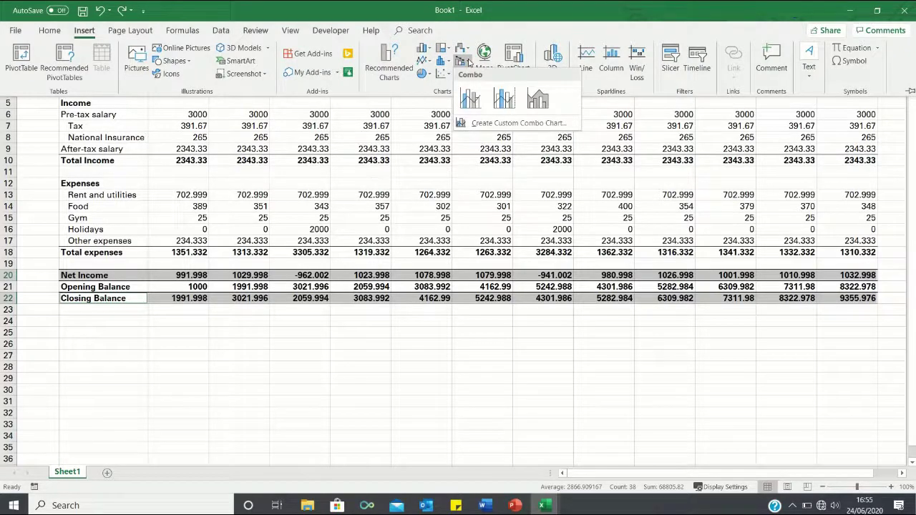
# - Insert a Clustered Column - Line combo chart below the budget table and remove its title
pyautogui.click(472, 102)
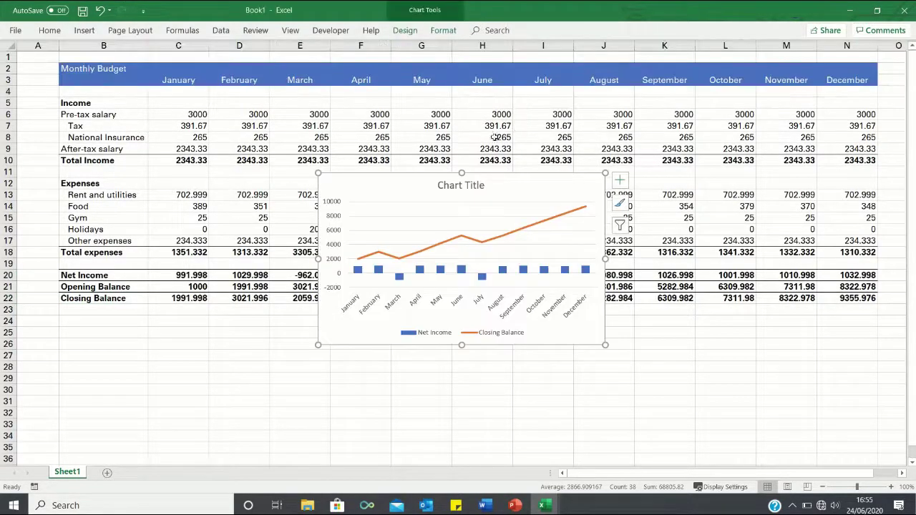
pyautogui.moveTo(487, 181); pyautogui.dragTo(296, 304)
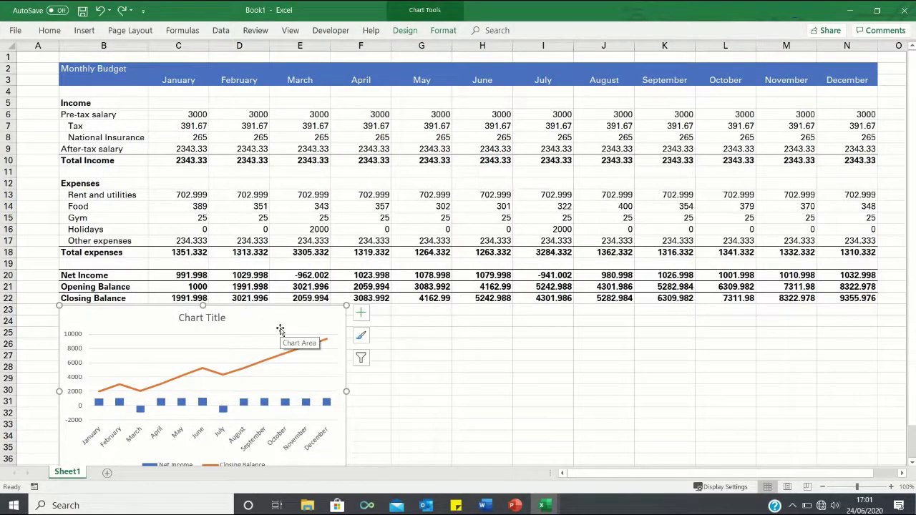
pyautogui.click(405, 30)
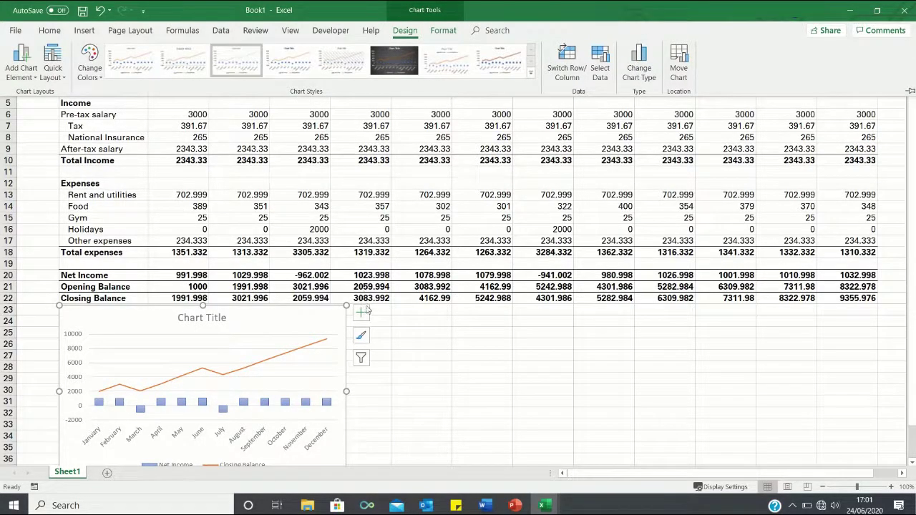
pyautogui.click(361, 314)
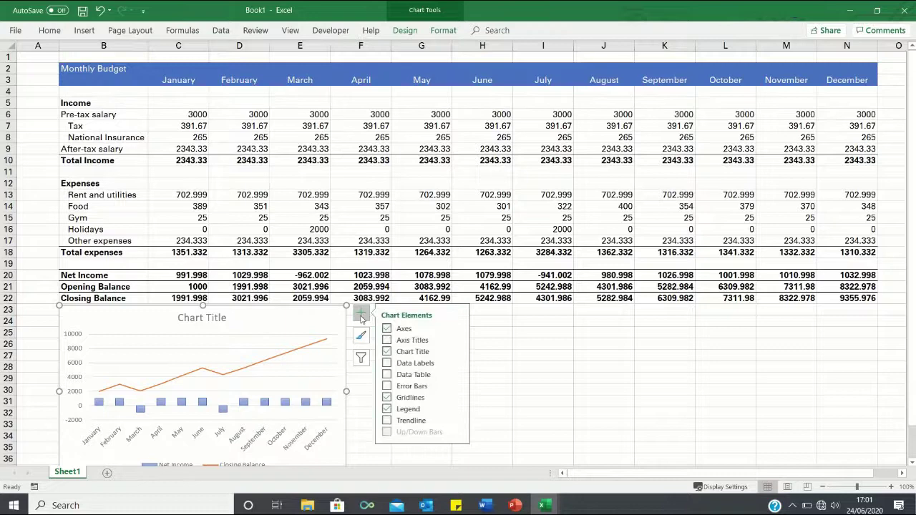
pyautogui.click(391, 353)
pyautogui.click(361, 388)
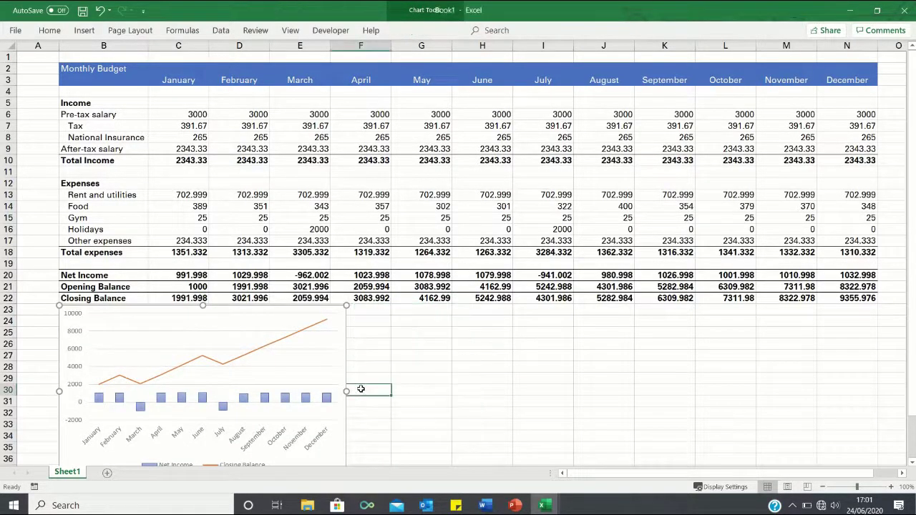
# - Widen the combo chart to about column G
pyautogui.scroll(-1, 362, 383)
pyautogui.click(341, 428)
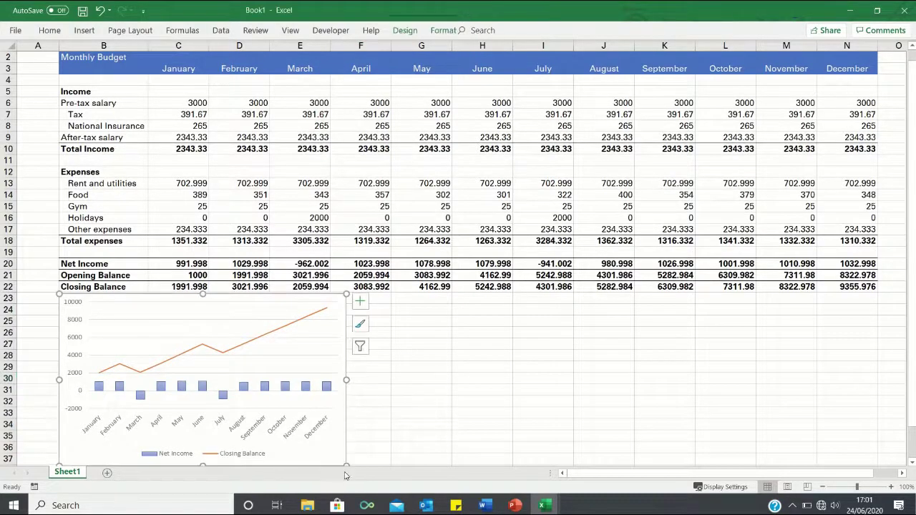
pyautogui.moveTo(346, 465); pyautogui.dragTo(447, 436)
pyautogui.scroll(1, 477, 417)
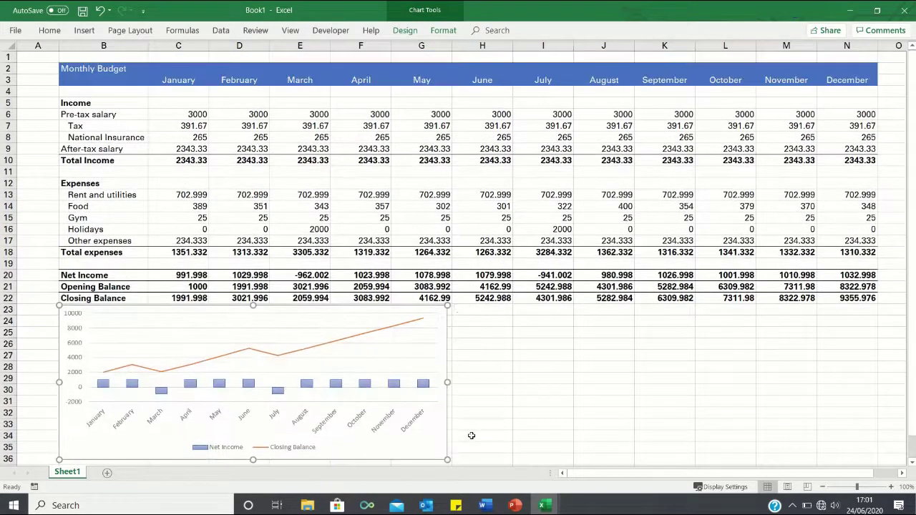
pyautogui.click(477, 425)
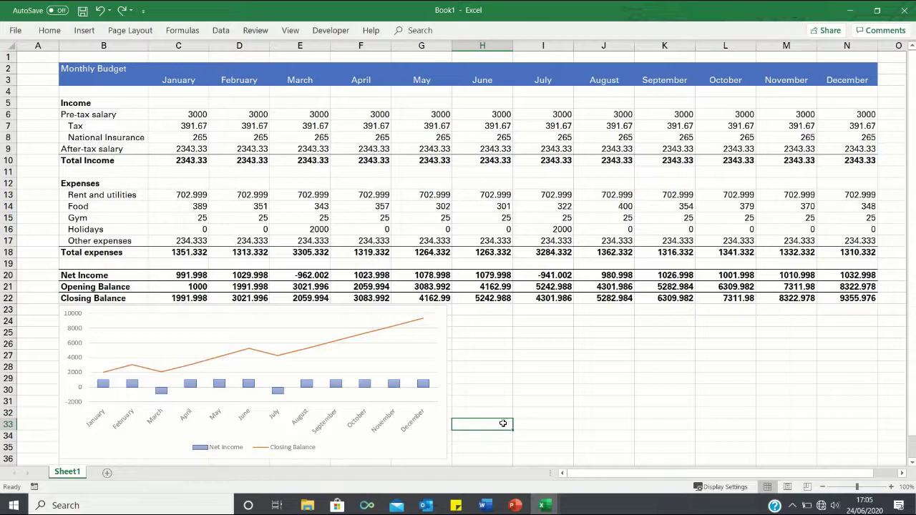
# - Select the month headers B3:N3 plus the expense rows B13:N17 down to Other expenses
pyautogui.click(103, 83)
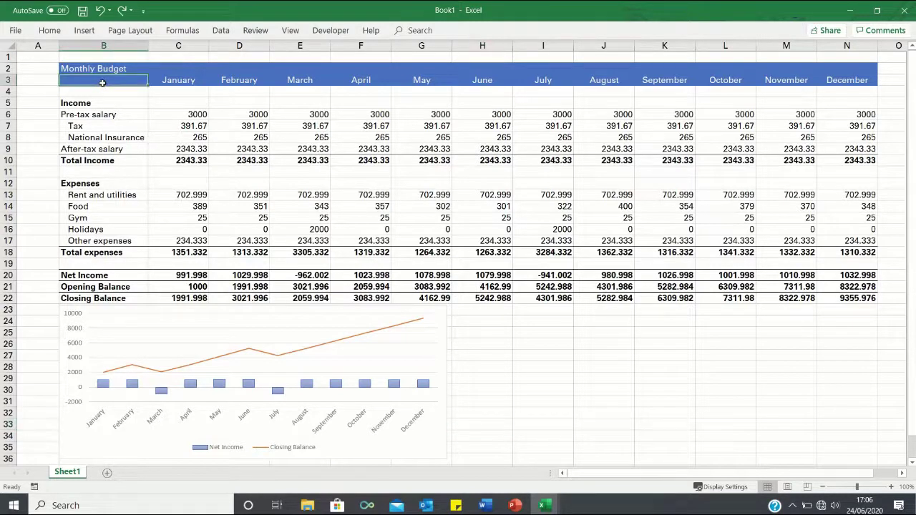
pyautogui.hotkey('shift', 'Right')
pyautogui.hotkey('ctrl', 'shift', 'Right')
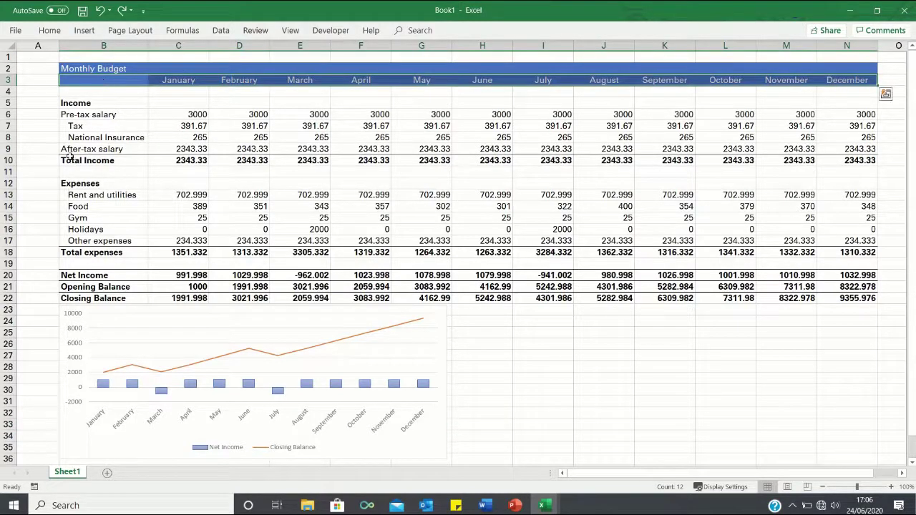
pyautogui.click(80, 195)
pyautogui.hotkey('ctrl', 'shift', 'Right')
pyautogui.hotkey('ctrl', 'shift', 'Down')
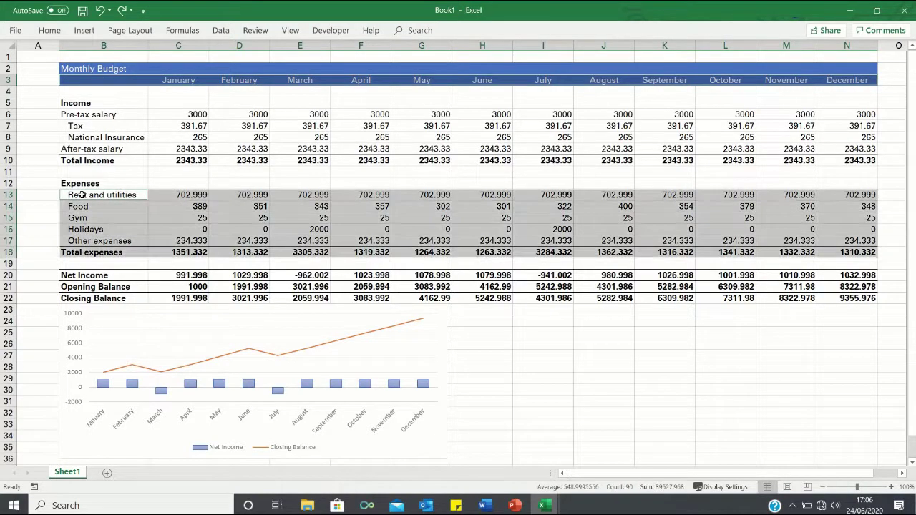
pyautogui.hotkey('shift', 'Up')
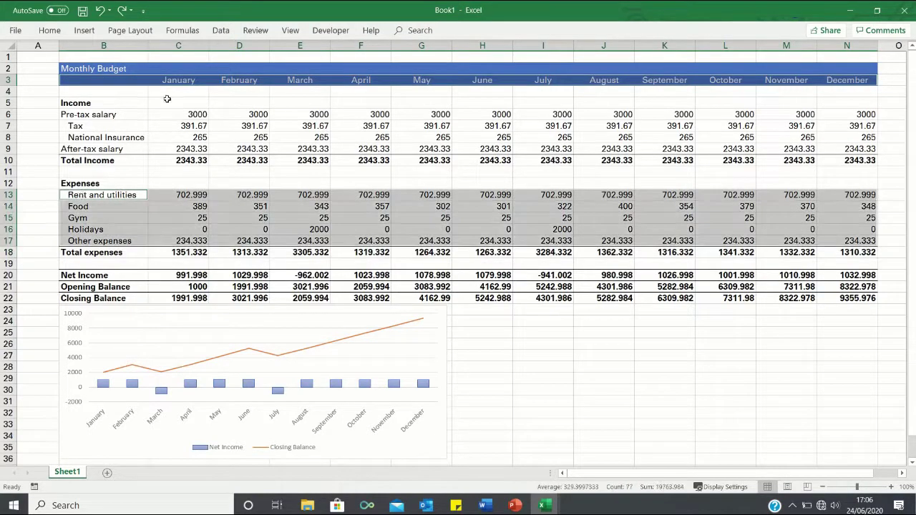
# - Insert a 2-D Stacked Column chart of the expenses and place it beside the net income chart
pyautogui.click(86, 32)
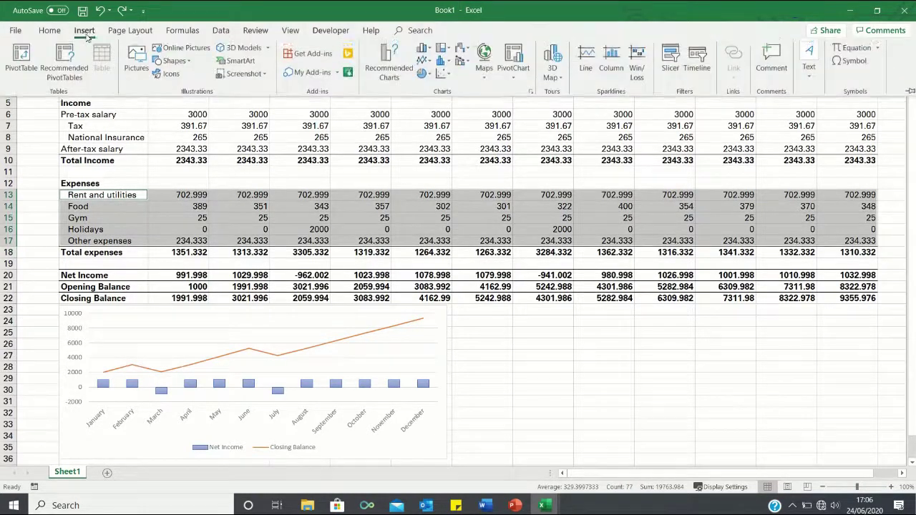
pyautogui.click(423, 48)
pyautogui.click(466, 86)
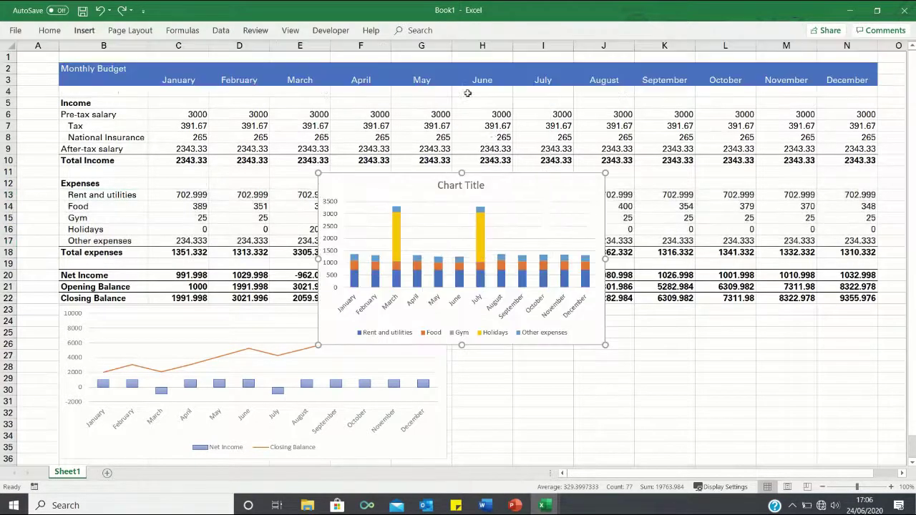
pyautogui.moveTo(514, 178); pyautogui.dragTo(650, 309)
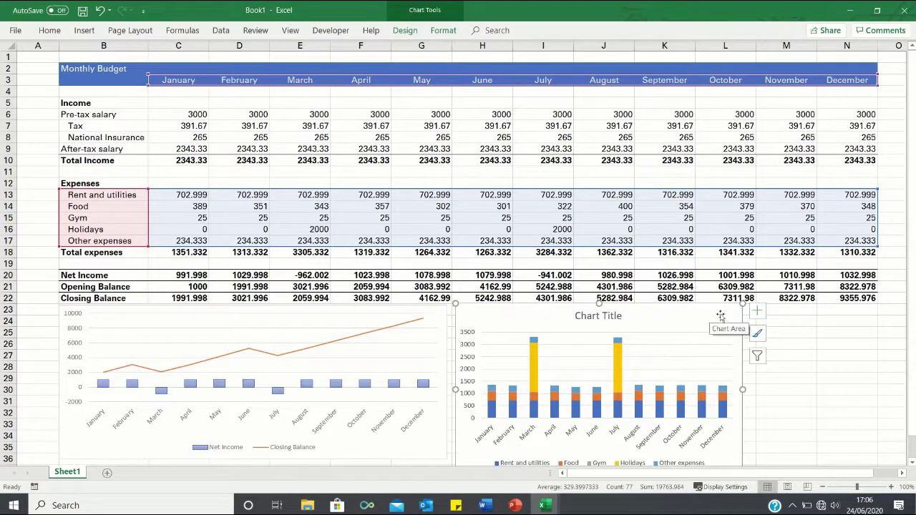
# - Apply the third chart style to the expense chart and remove its title
pyautogui.click(406, 31)
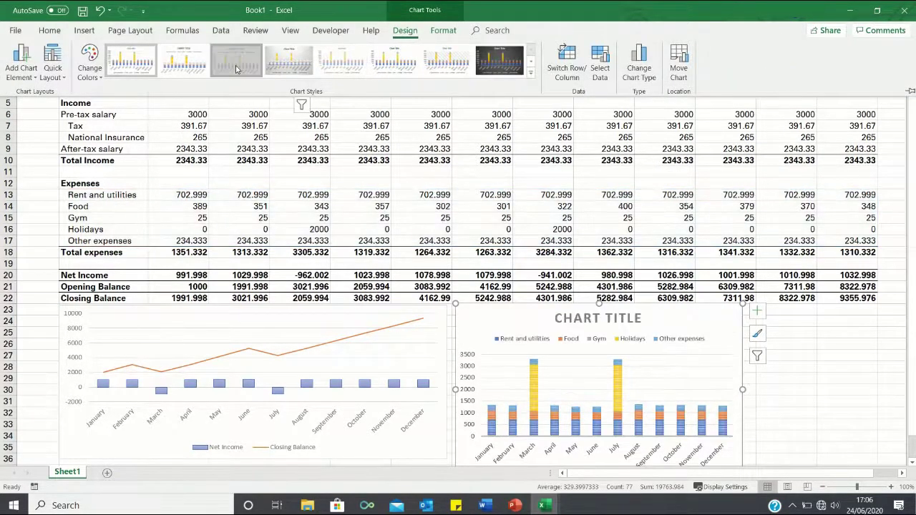
pyautogui.click(236, 68)
pyautogui.click(758, 312)
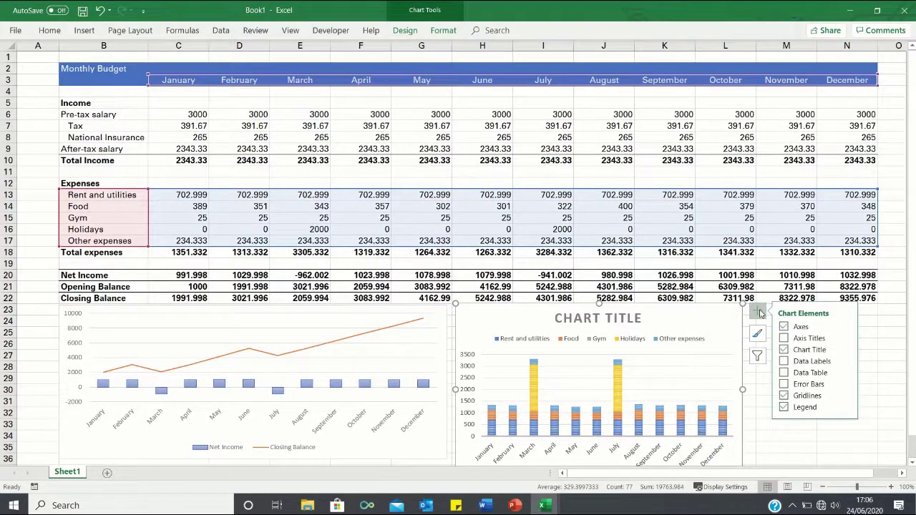
pyautogui.click(785, 350)
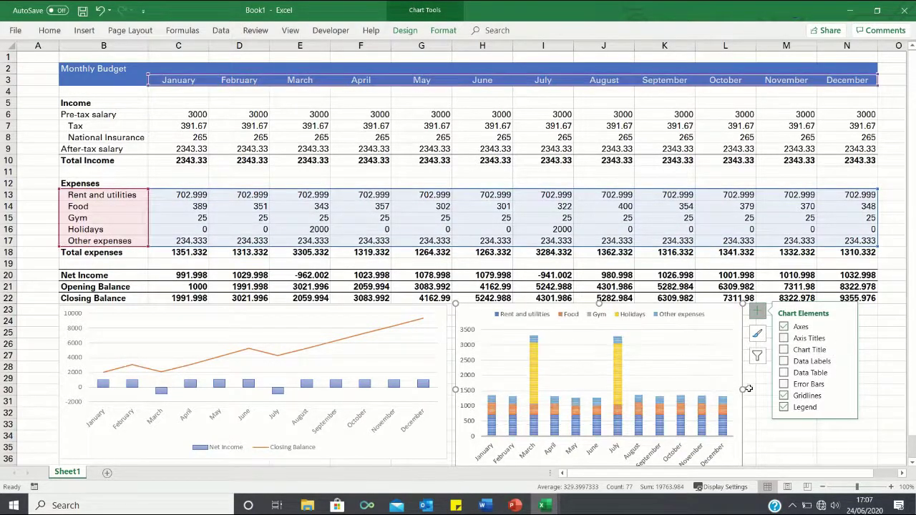
# - Widen the expense chart to the table's right edge and make it slightly shorter
pyautogui.moveTo(742, 390); pyautogui.dragTo(879, 379)
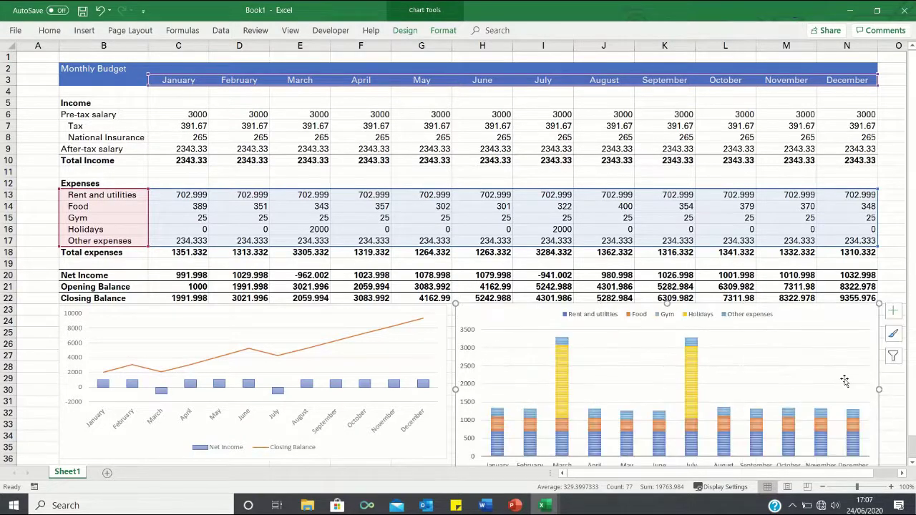
pyautogui.scroll(-1, 845, 385)
pyautogui.moveTo(666, 452); pyautogui.dragTo(665, 438)
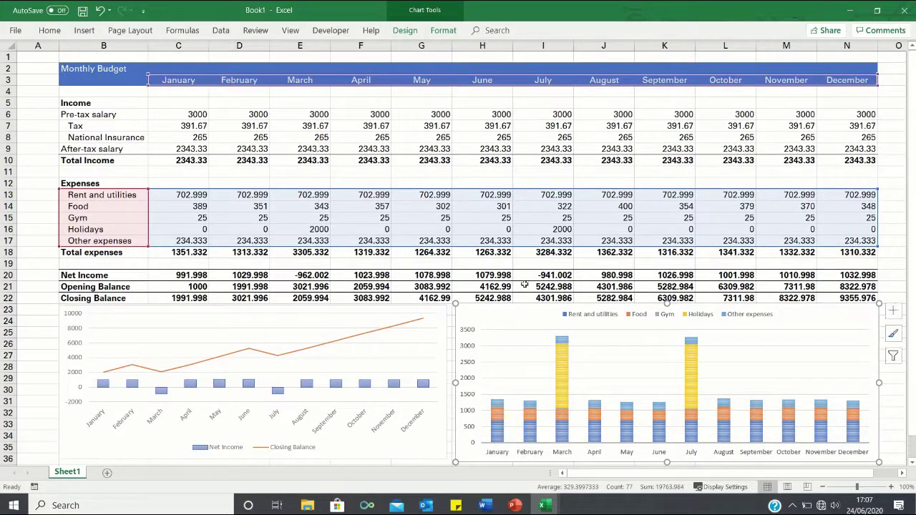
# - Apply £ currency format with two decimals to the budget figures C6:N22
pyautogui.click(509, 265)
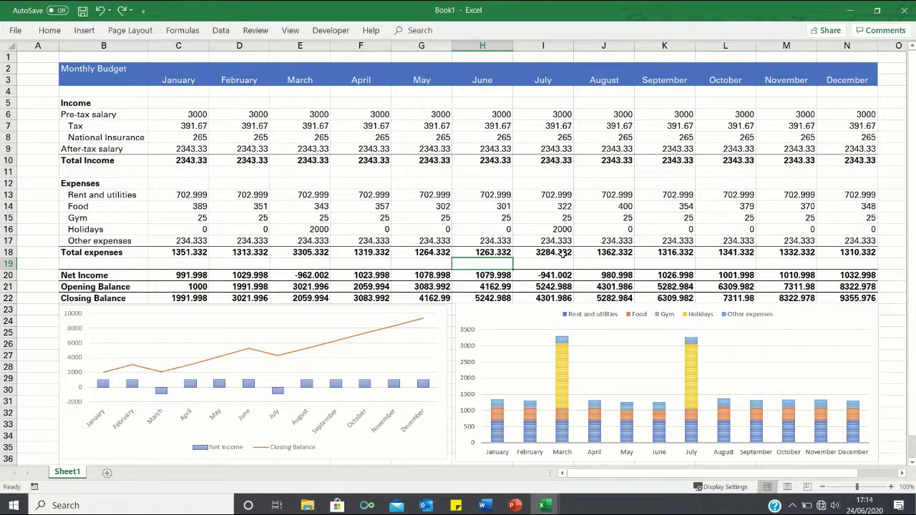
pyautogui.scroll(-1, 563, 254)
pyautogui.scroll(1, 563, 254)
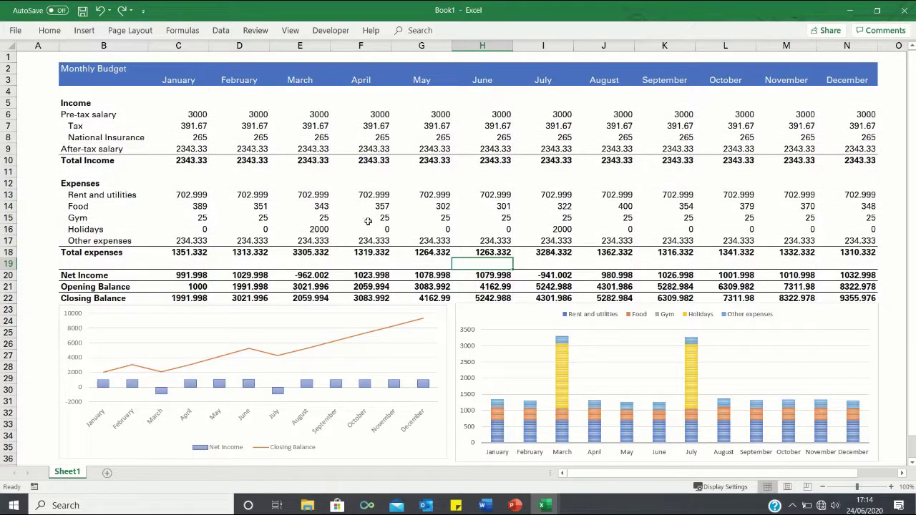
pyautogui.moveTo(168, 114); pyautogui.dragTo(868, 295)
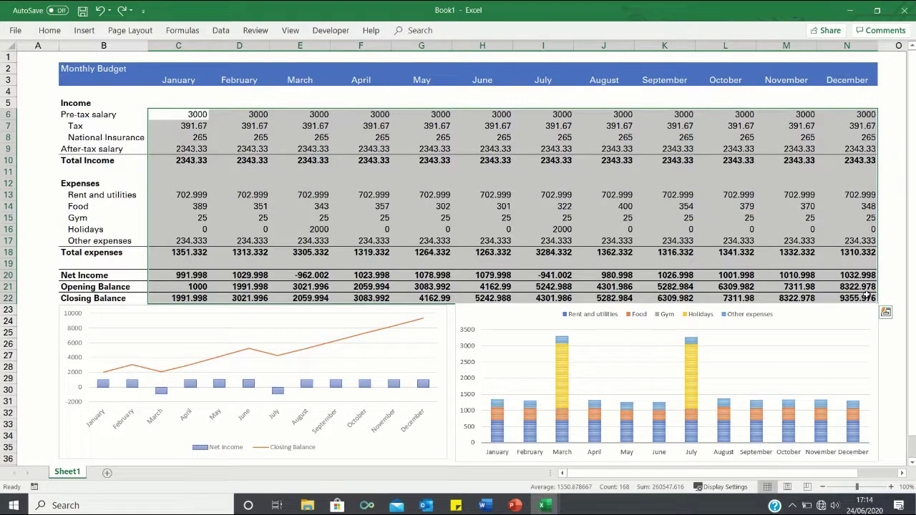
pyautogui.hotkey('ctrl', 'shift', '4')
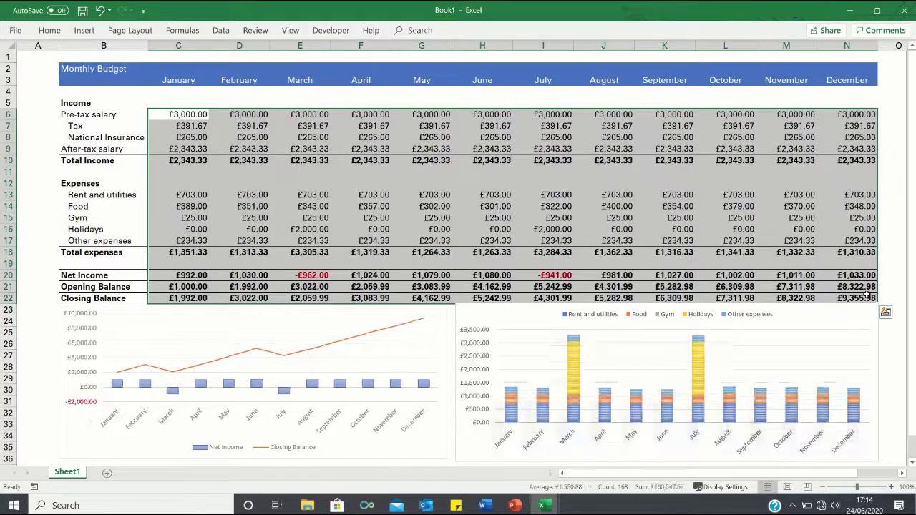
pyautogui.click(887, 347)
# - Set the expense chart's chart area border to No line
pyautogui.click(874, 315)
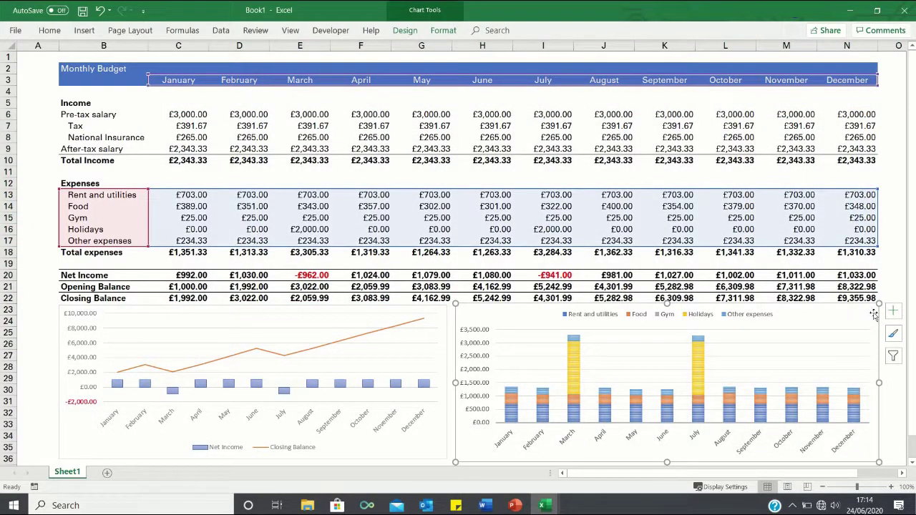
pyautogui.rightClick(875, 313)
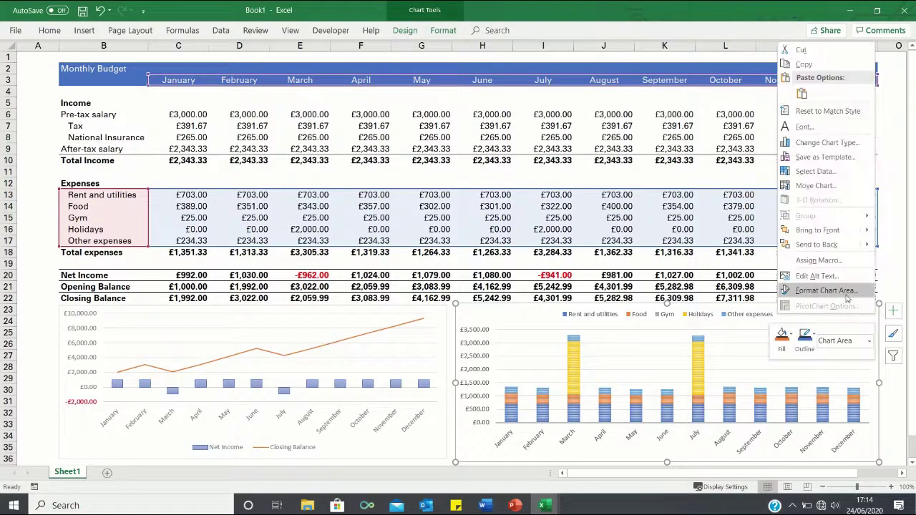
pyautogui.click(846, 297)
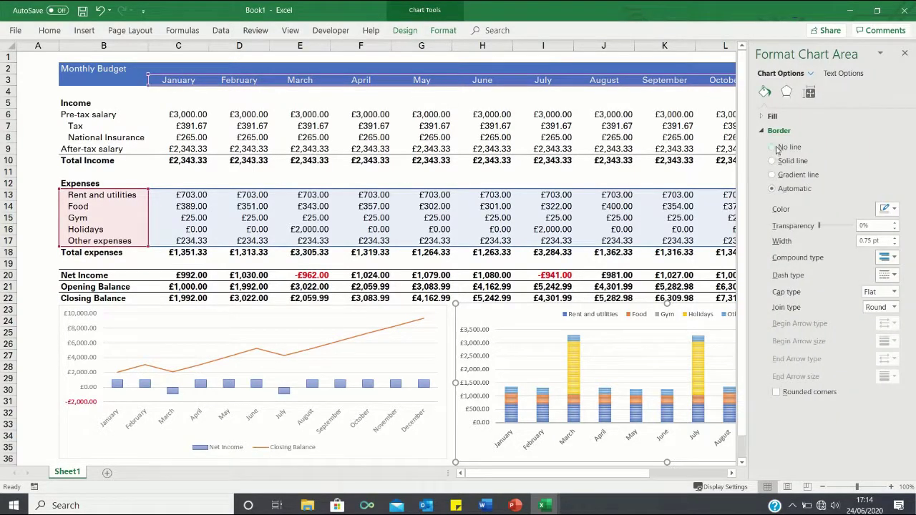
pyautogui.click(774, 148)
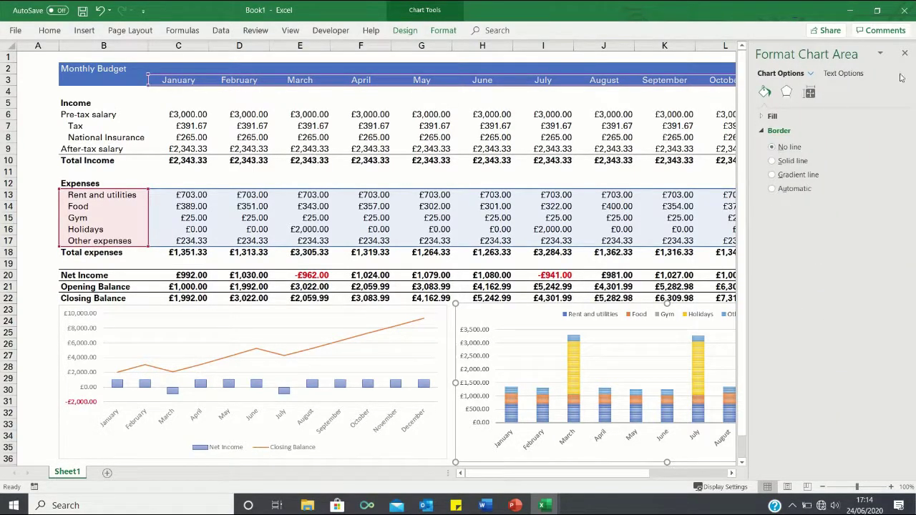
pyautogui.click(905, 53)
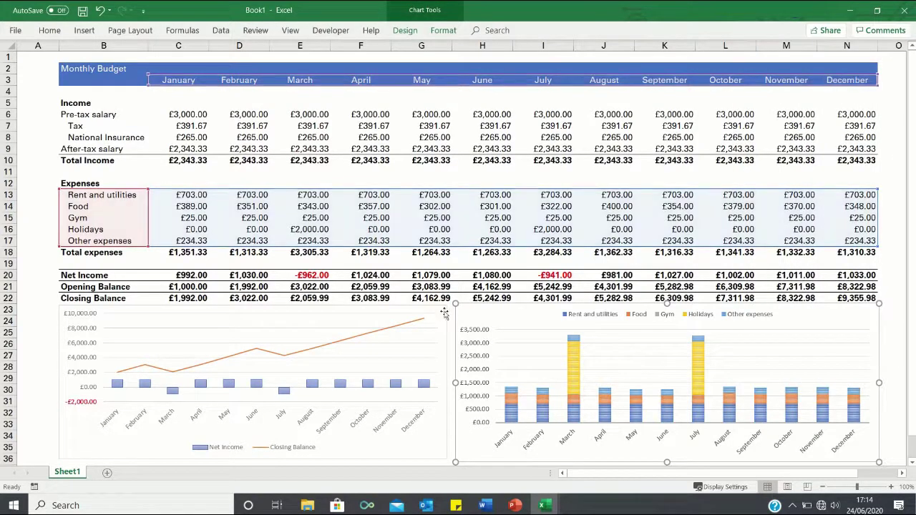
# - Set the net income chart's chart area border to No line
pyautogui.rightClick(446, 310)
pyautogui.click(499, 288)
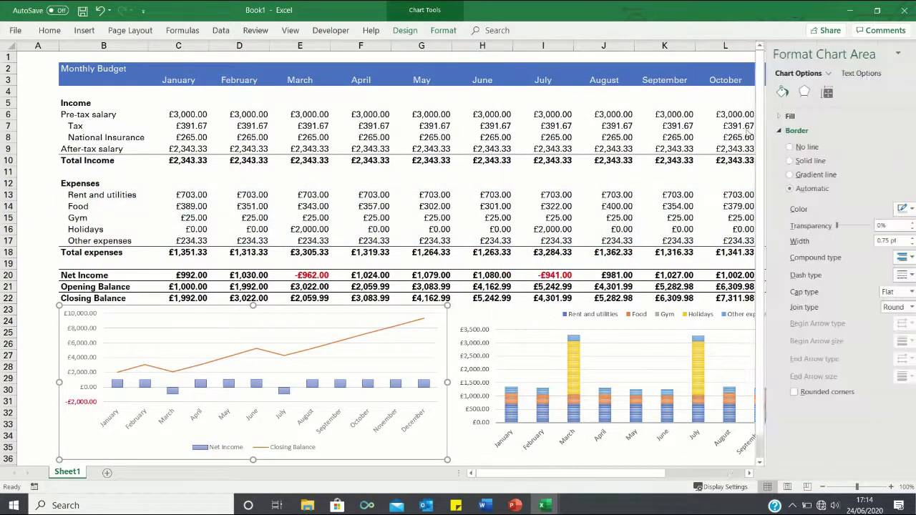
pyautogui.click(772, 146)
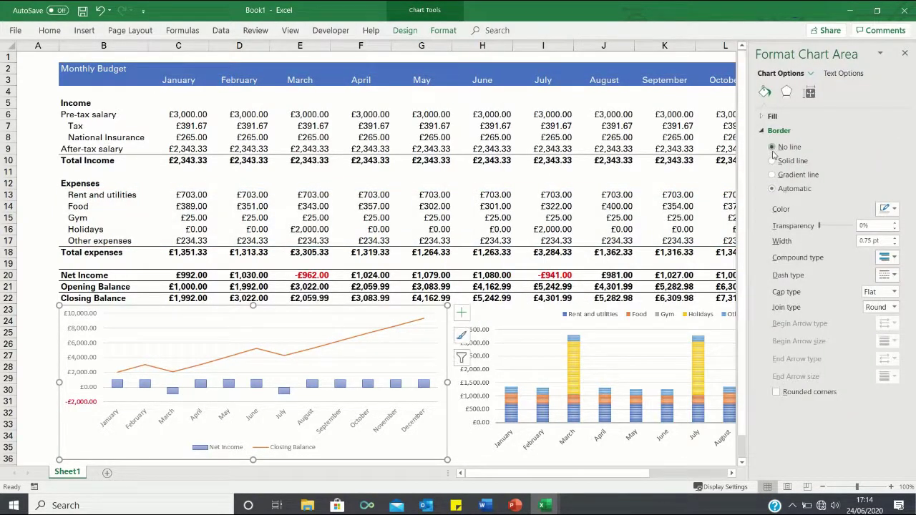
pyautogui.click(905, 53)
# - Set the net income chart's Legend Position to Top in Format Legend
pyautogui.click(439, 263)
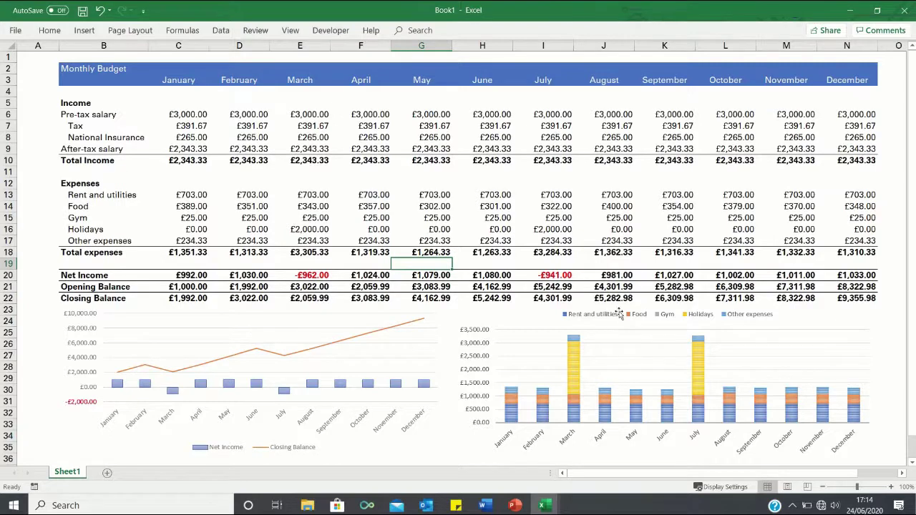
pyautogui.click(289, 451)
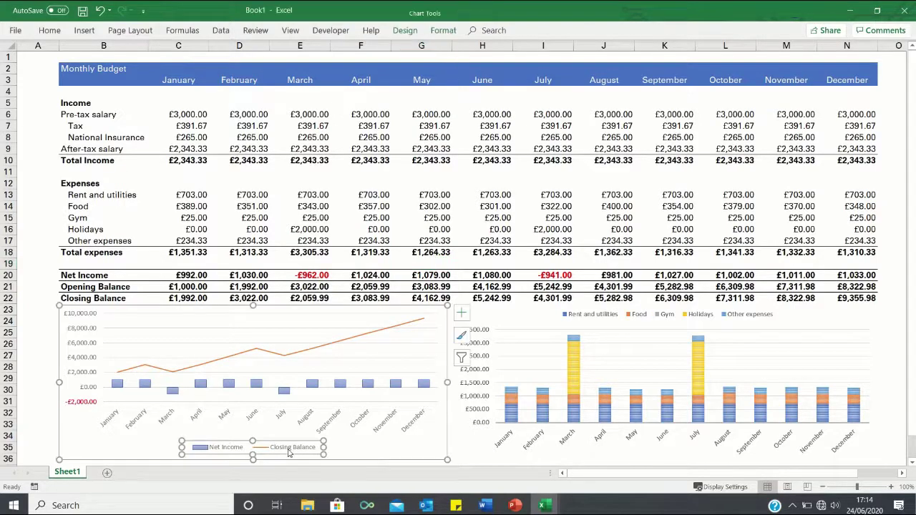
pyautogui.rightClick(290, 452)
pyautogui.click(320, 444)
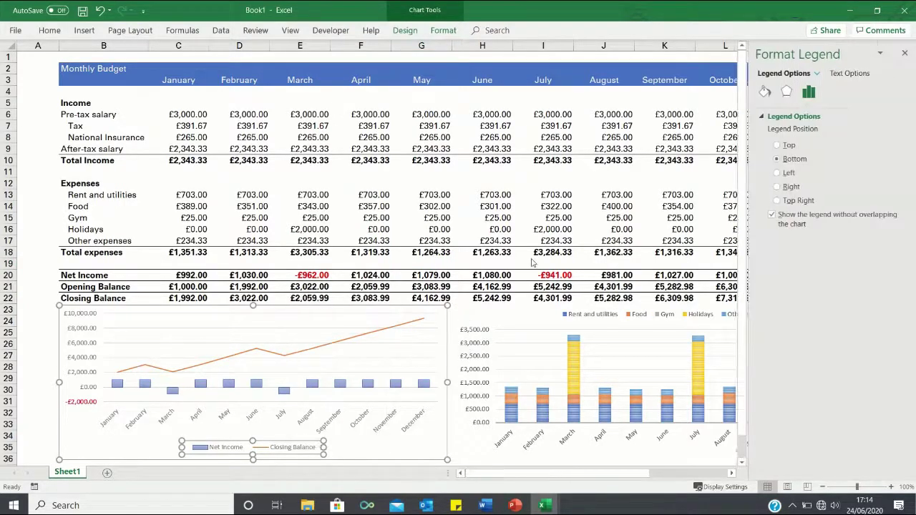
pyautogui.click(778, 145)
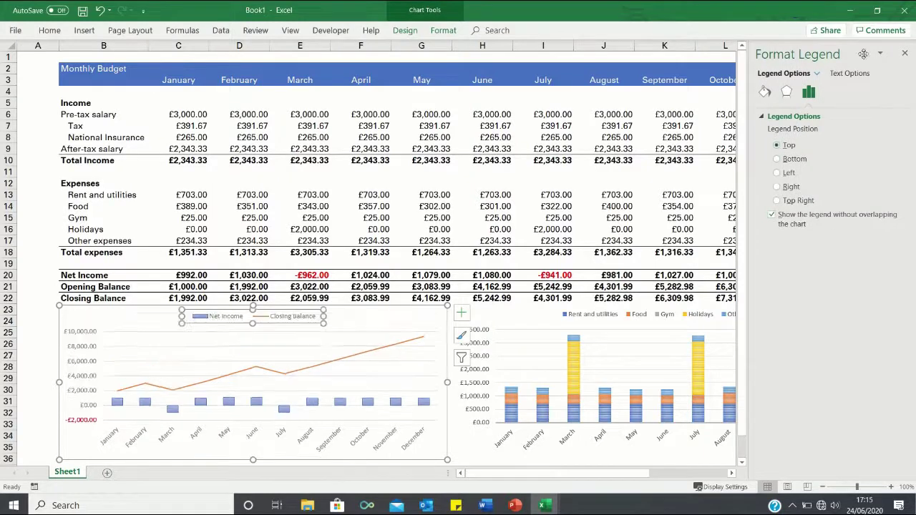
pyautogui.click(903, 54)
pyautogui.click(123, 72)
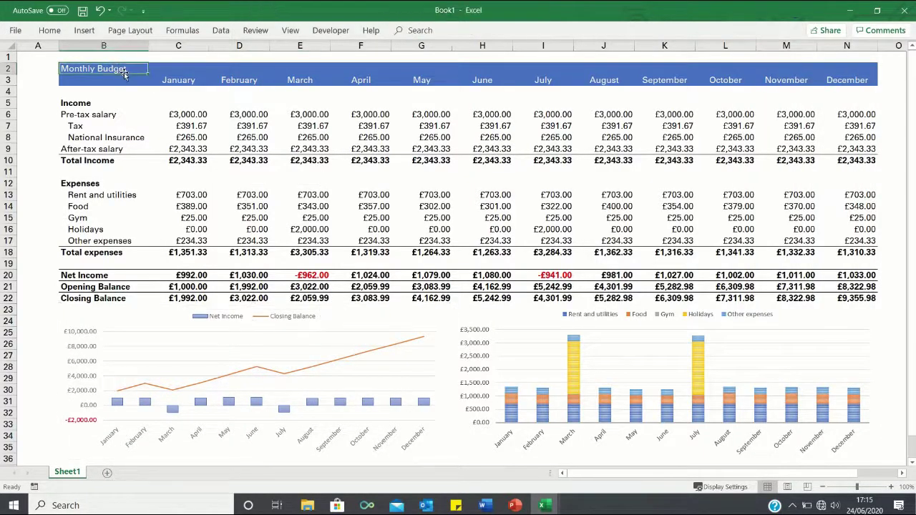